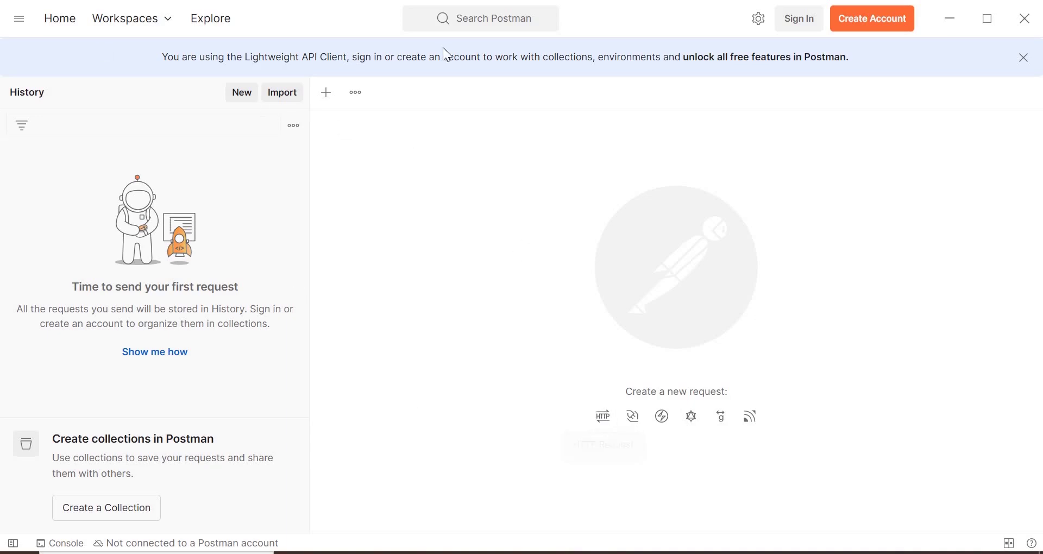
click(603, 416)
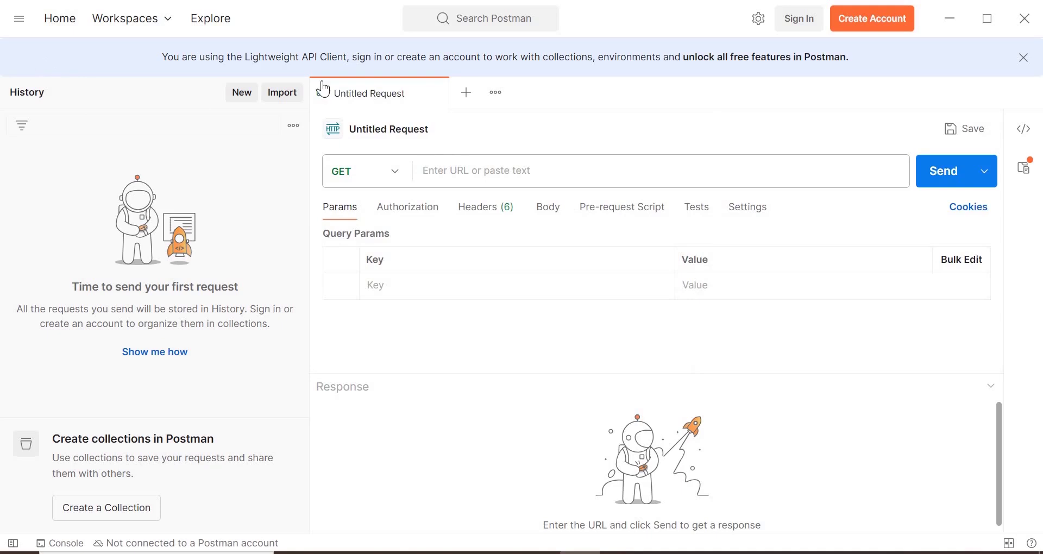
click(438, 94)
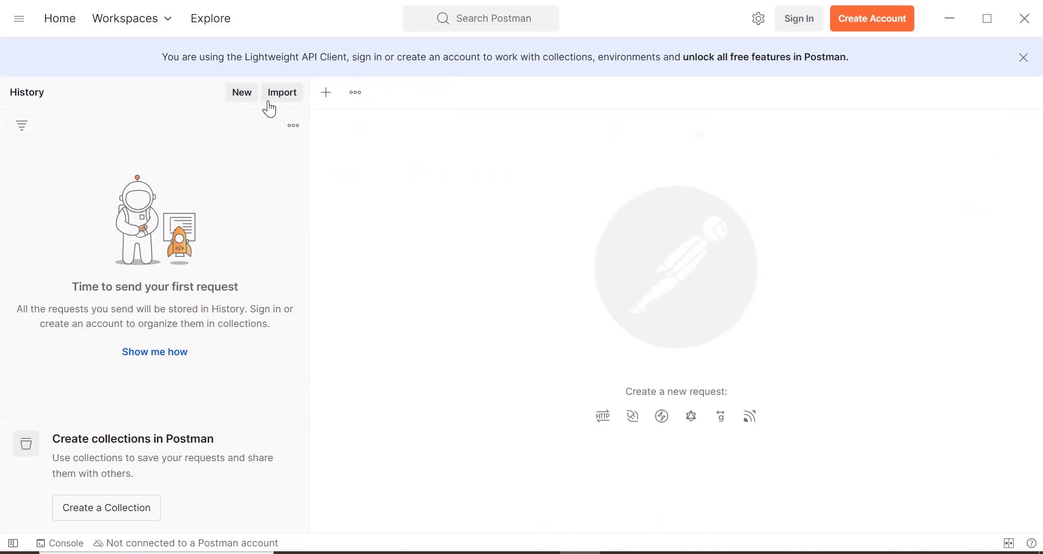
click(244, 93)
click(351, 154)
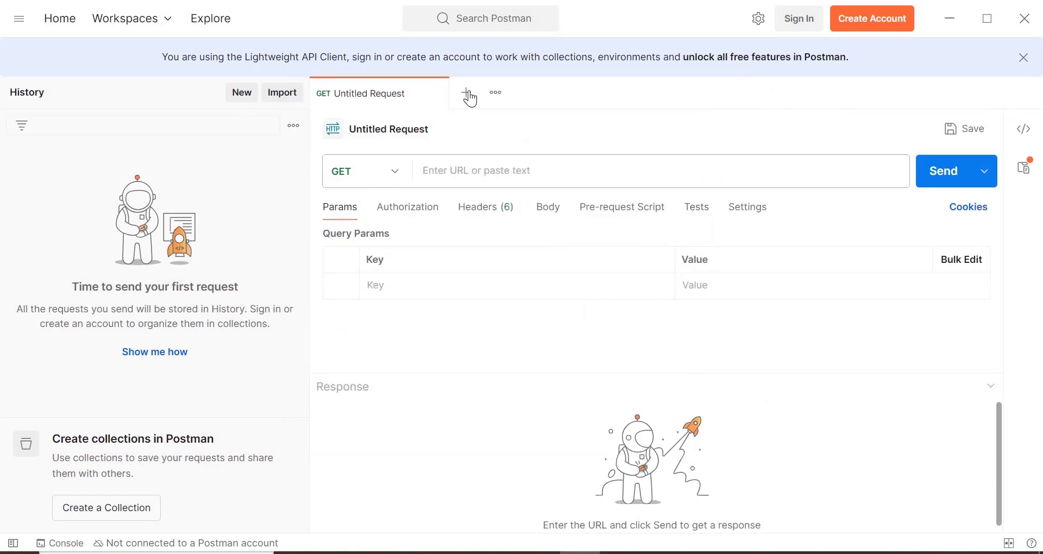
click(437, 95)
Create a new, empty HTTP request.
click(21, 22)
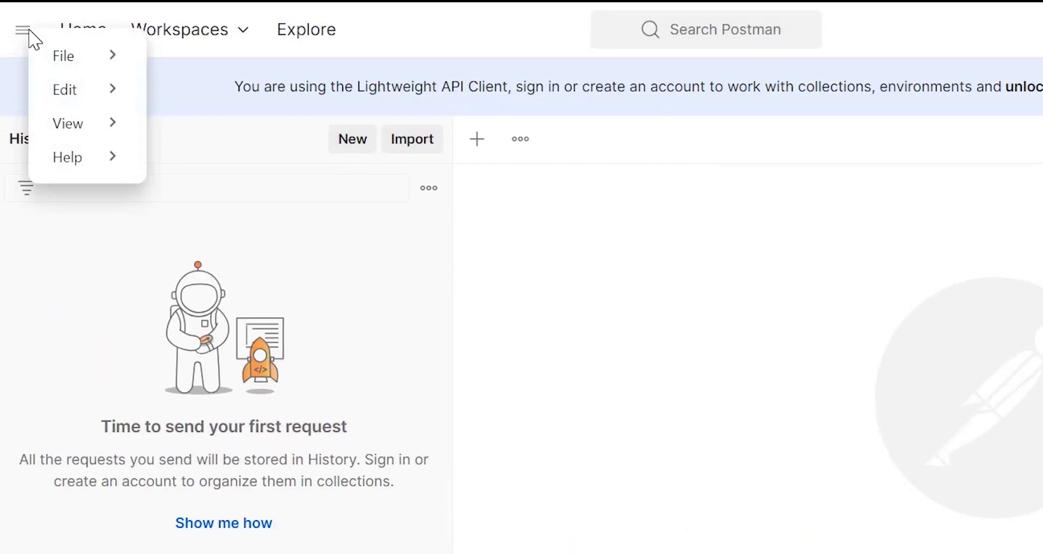
mouse_move(76, 69)
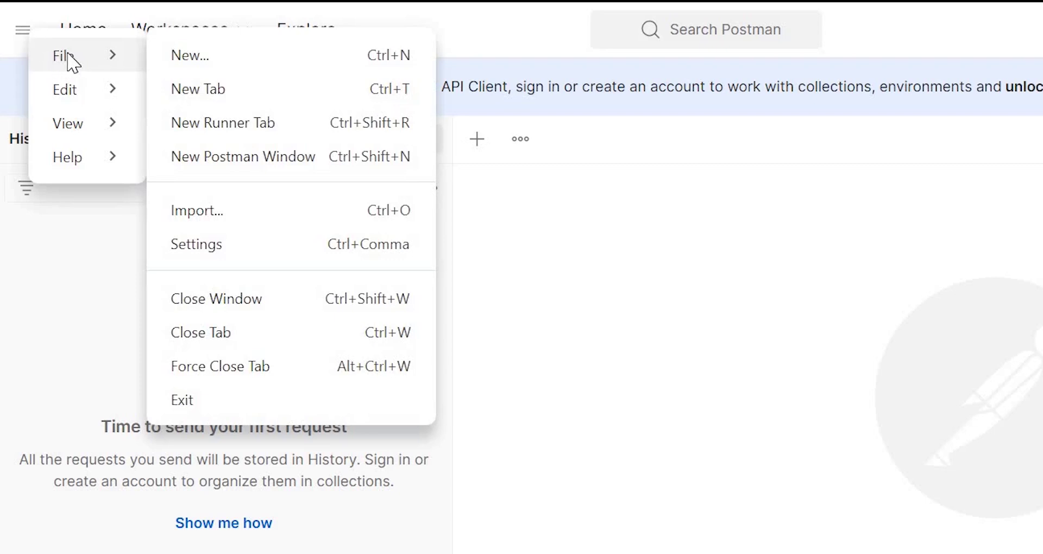
click(193, 56)
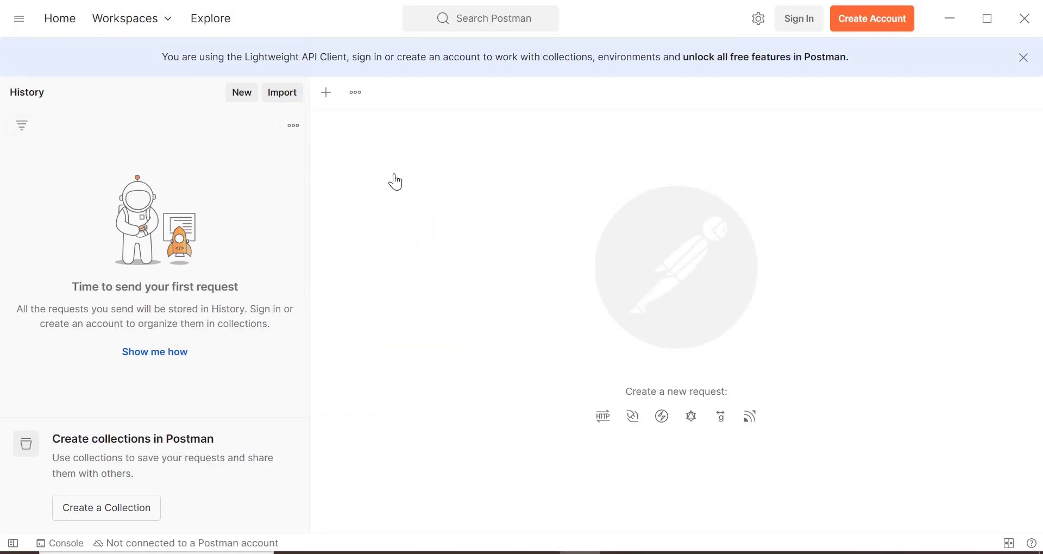
click(368, 175)
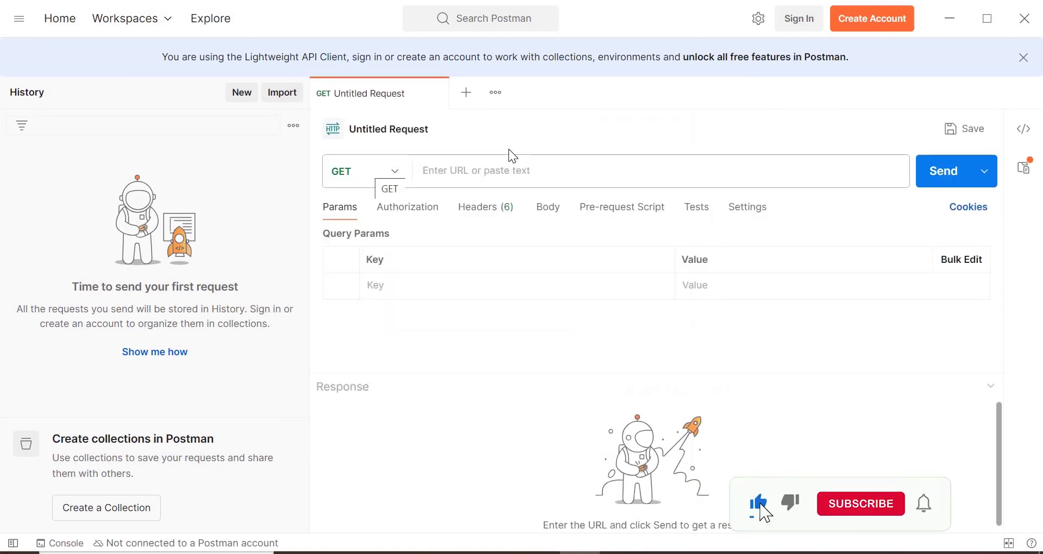
Examine the request's available HTTP methods, its URL field and the Send option.
click(399, 180)
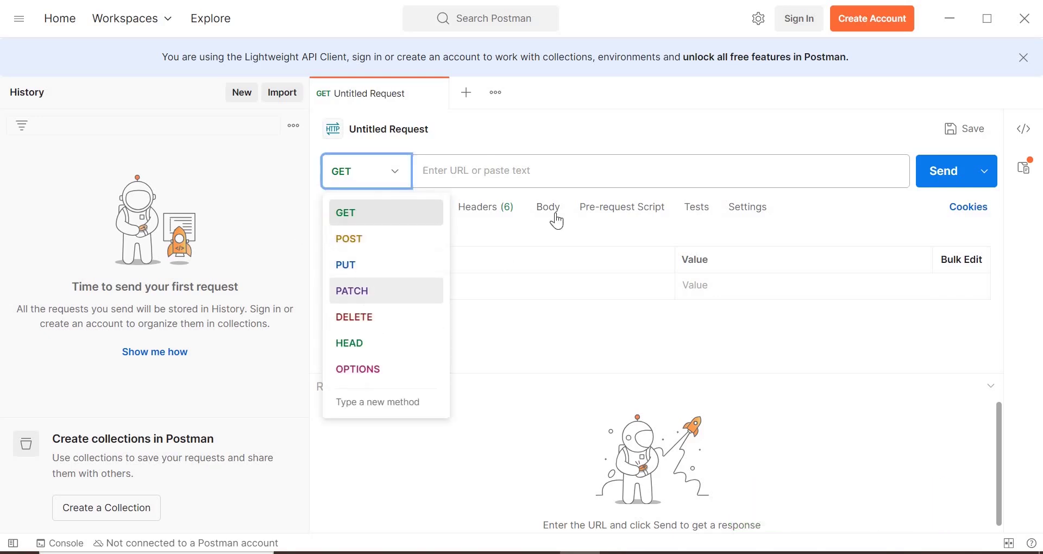
click(450, 175)
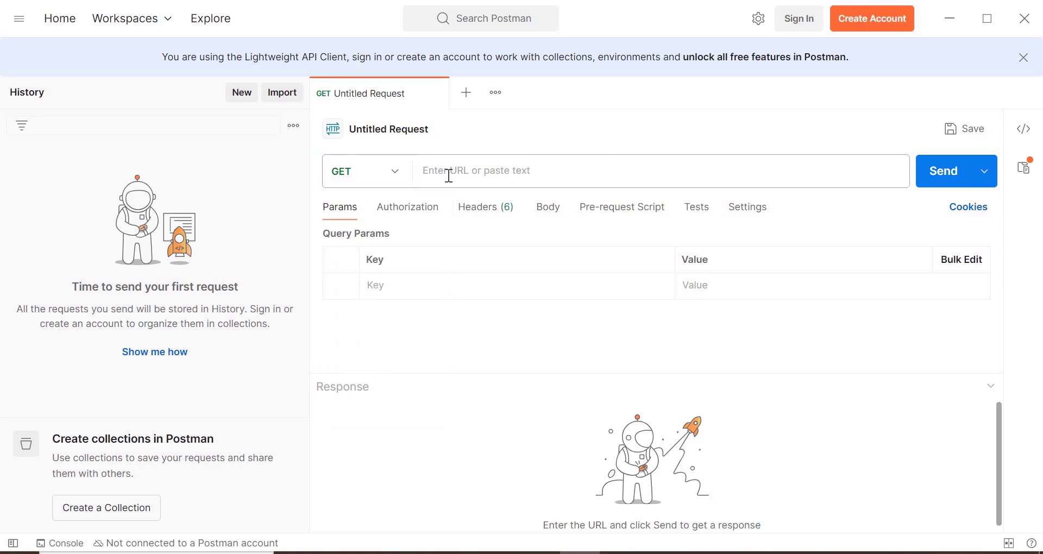
click(594, 167)
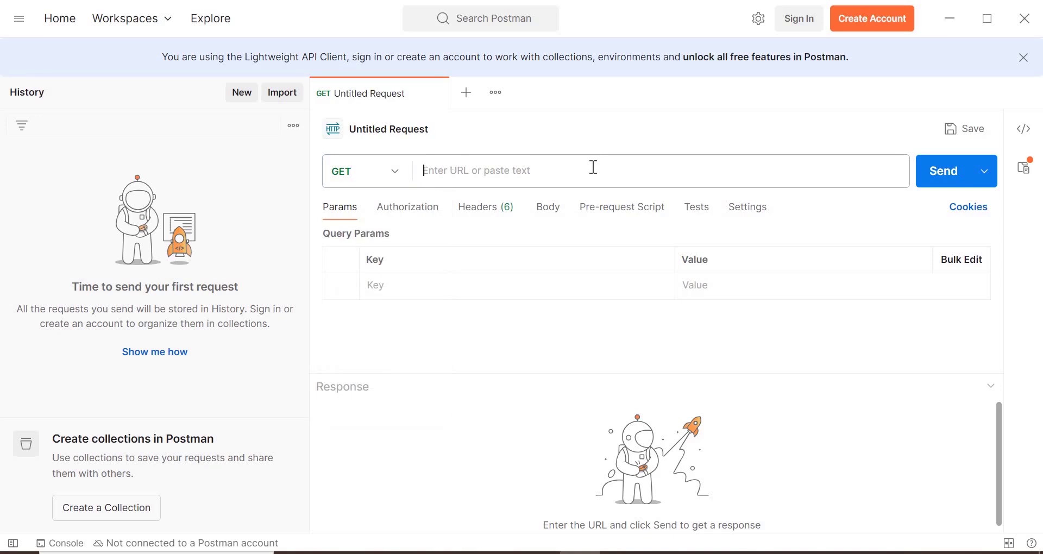
click(453, 158)
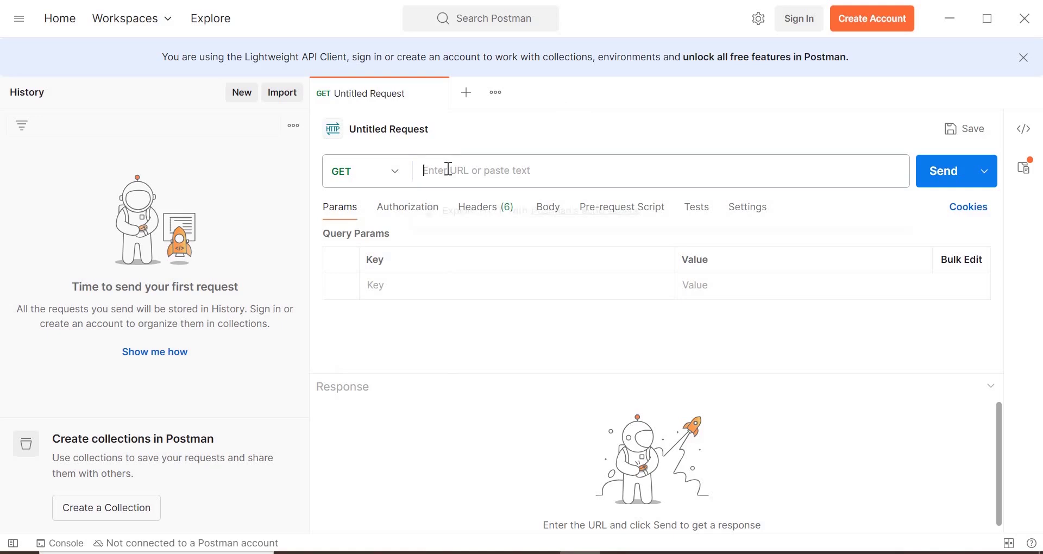
click(415, 163)
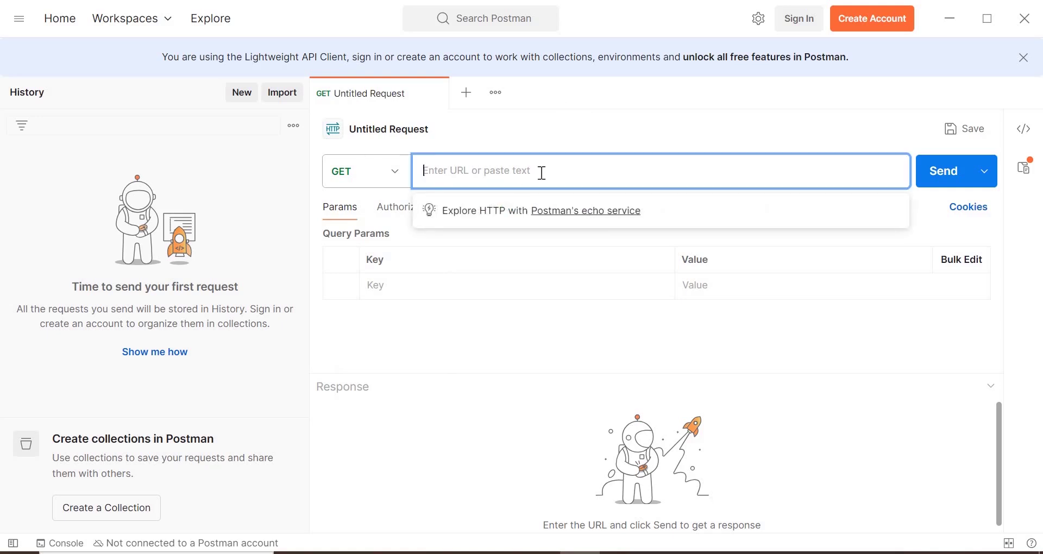
click(946, 178)
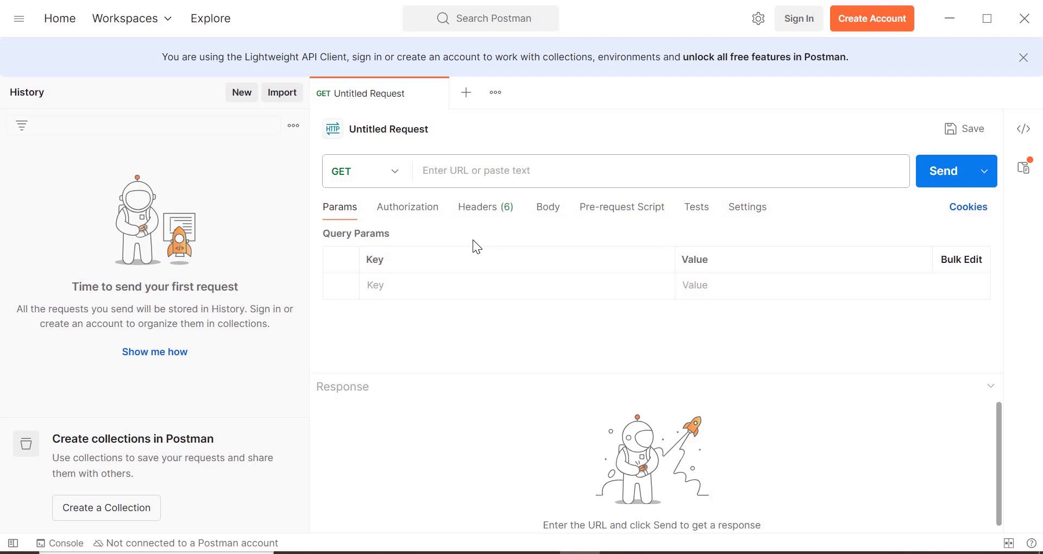
click(395, 184)
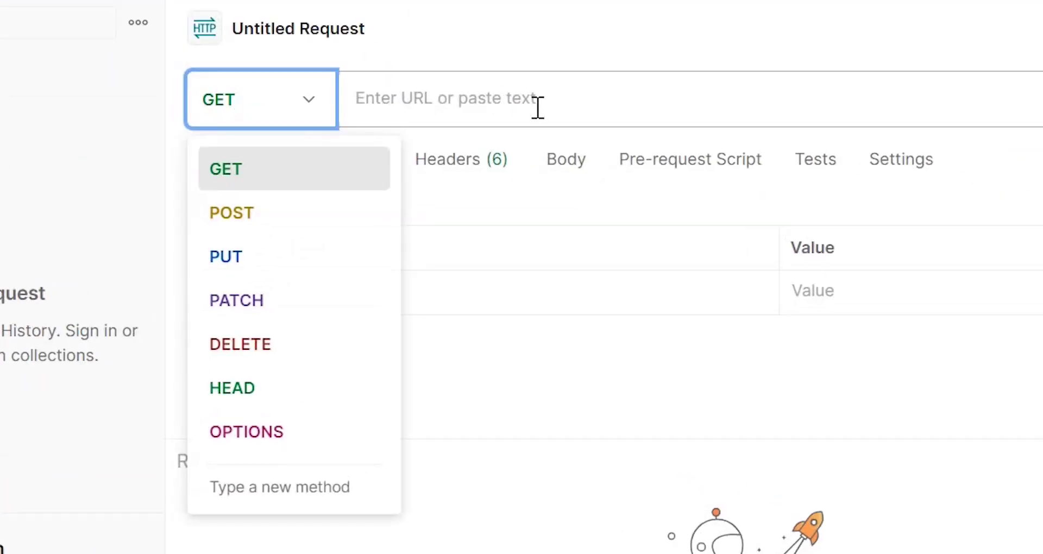
click(538, 103)
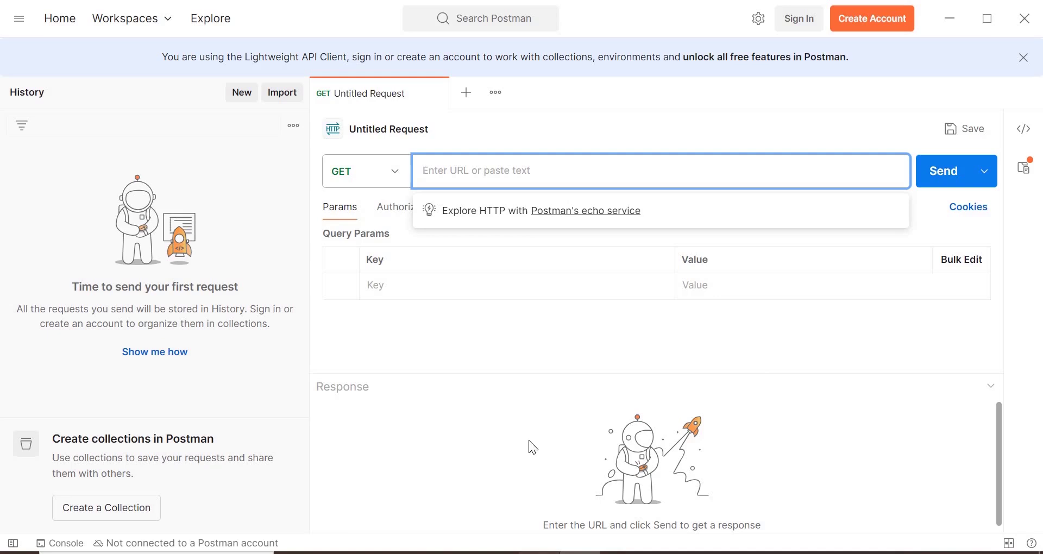
Switch to the Reqres page in the browser and examine the SINGLE USER request's sample response.
key(alt+Tab)
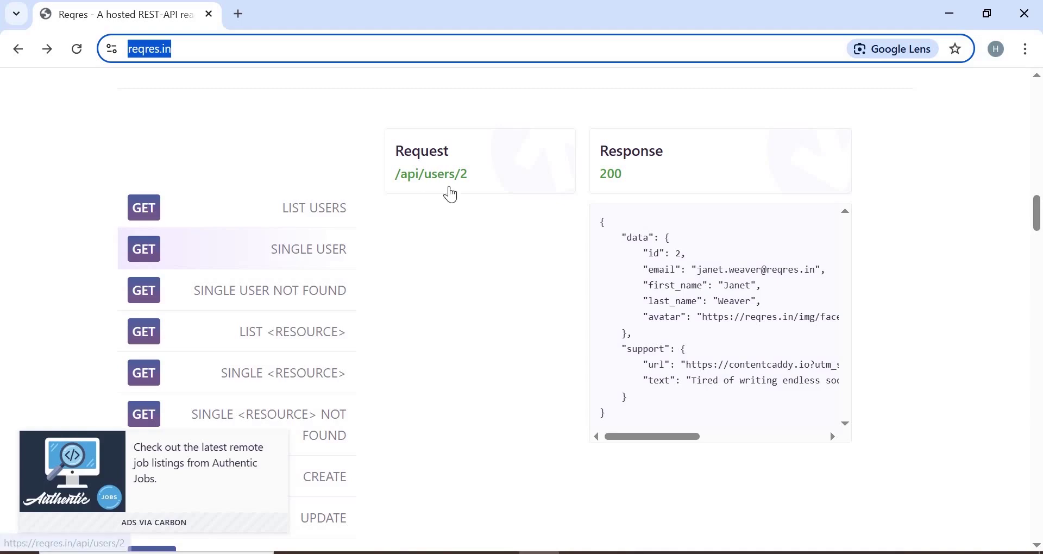
double_click(664, 176)
drag(628, 238, 718, 390)
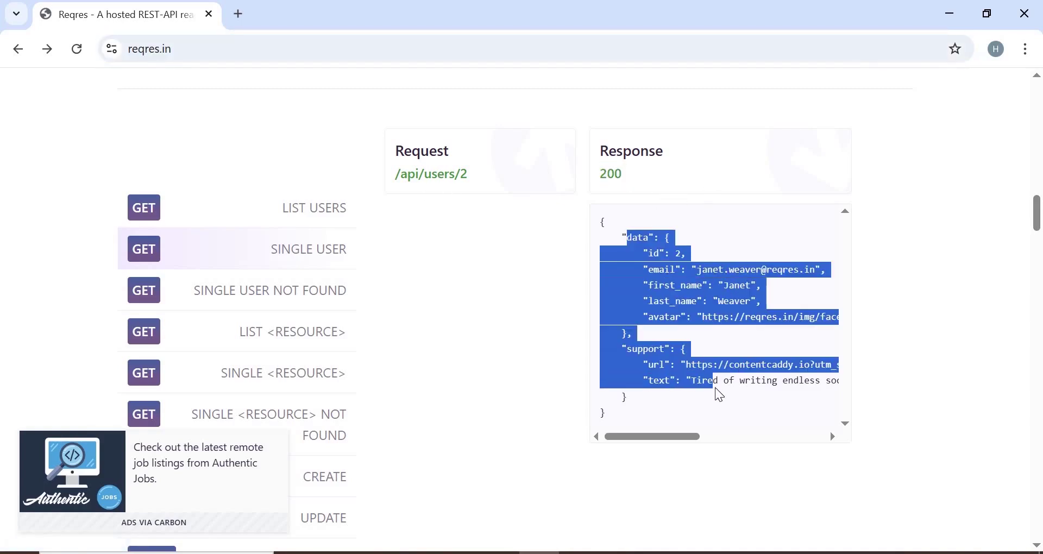
Show the LIST USERS request on the Reqres page and examine its sample response.
click(162, 218)
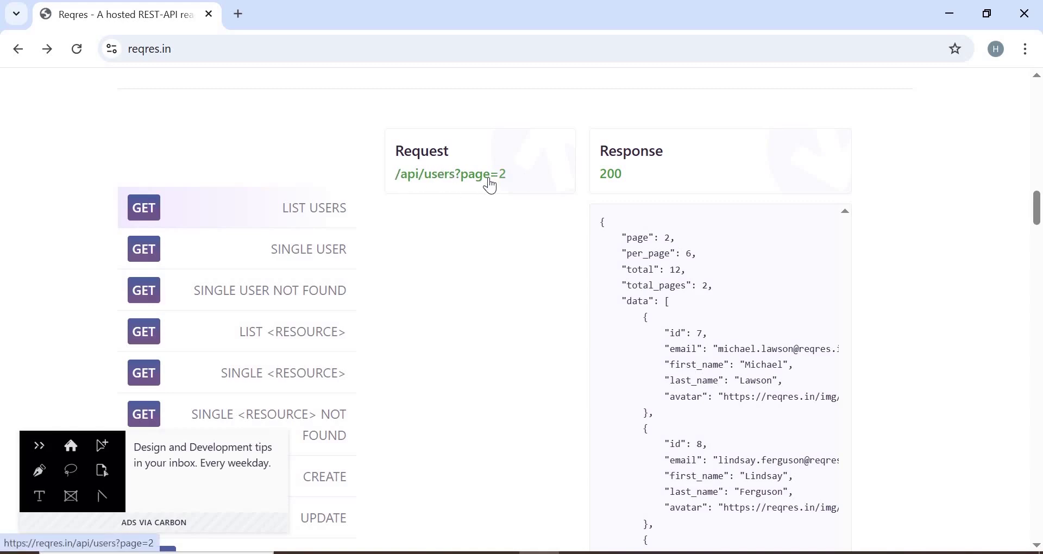
drag(605, 205, 623, 246)
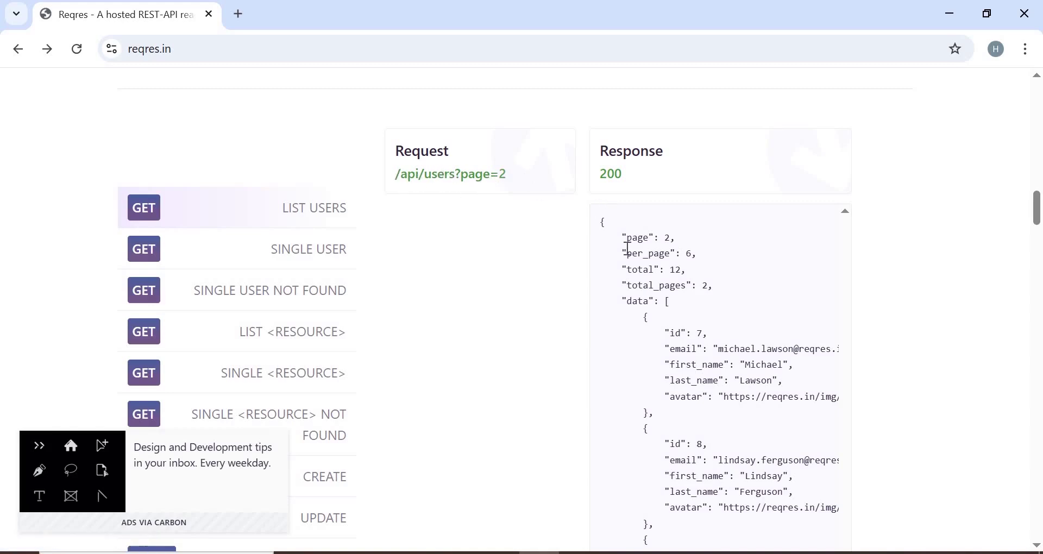
drag(714, 429, 726, 492)
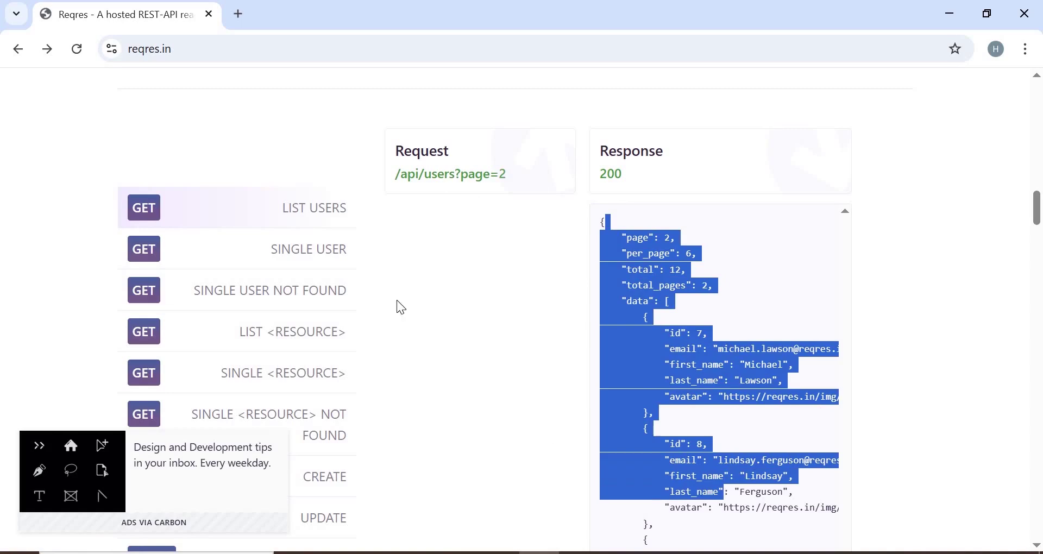
click(299, 216)
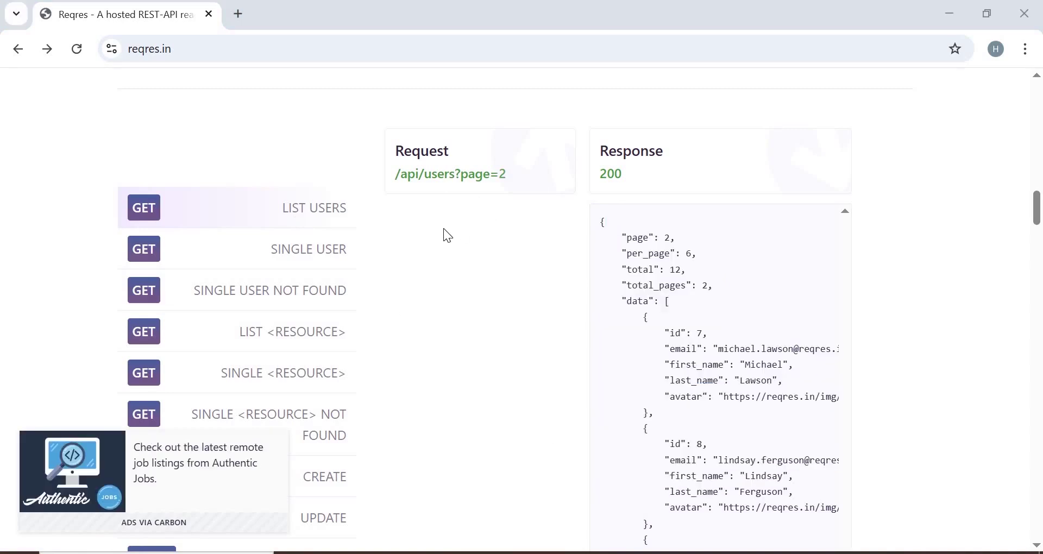
Show the SINGLE USER request, view the raw response of /api/users/2 and return to the Reqres page.
click(143, 251)
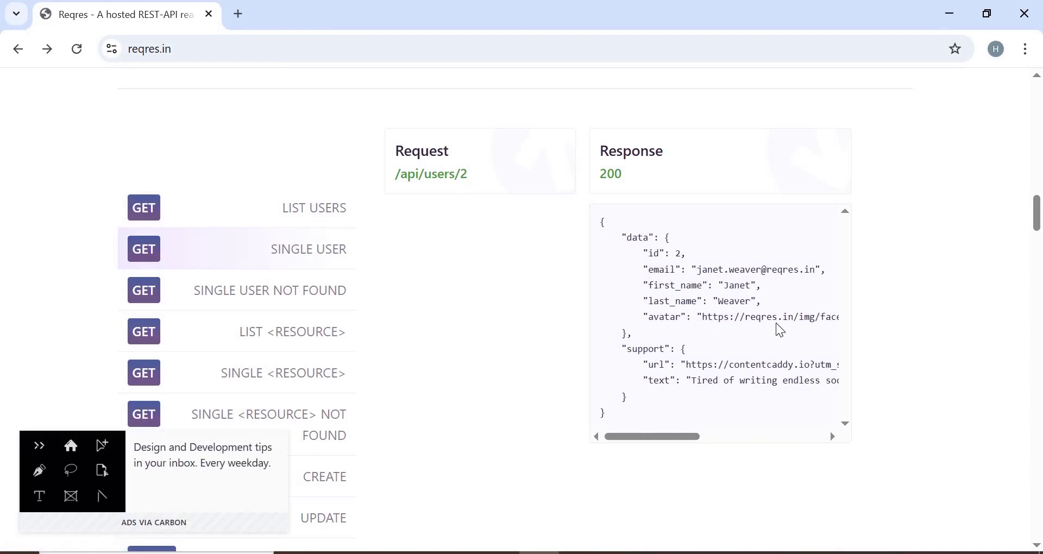
click(440, 180)
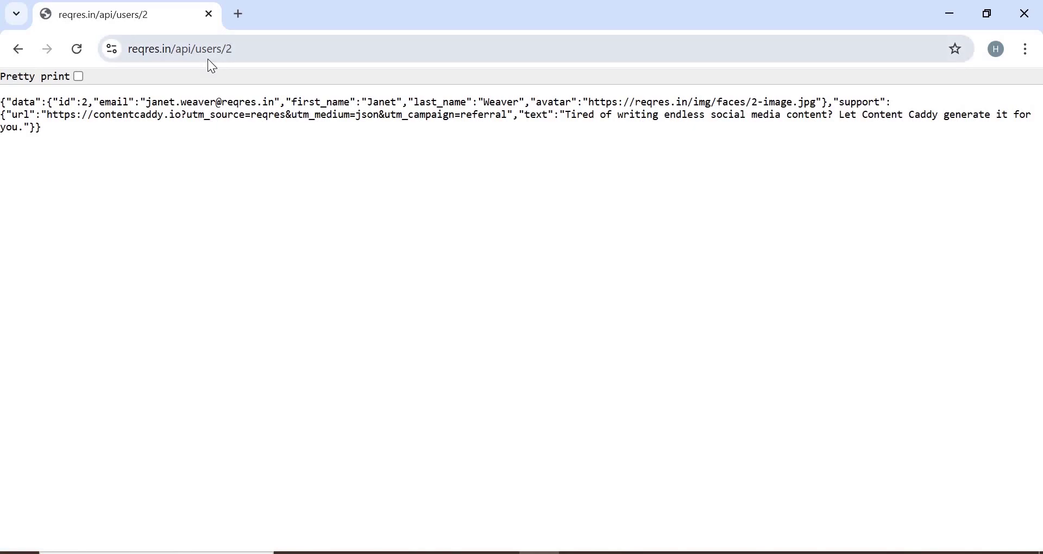
click(19, 50)
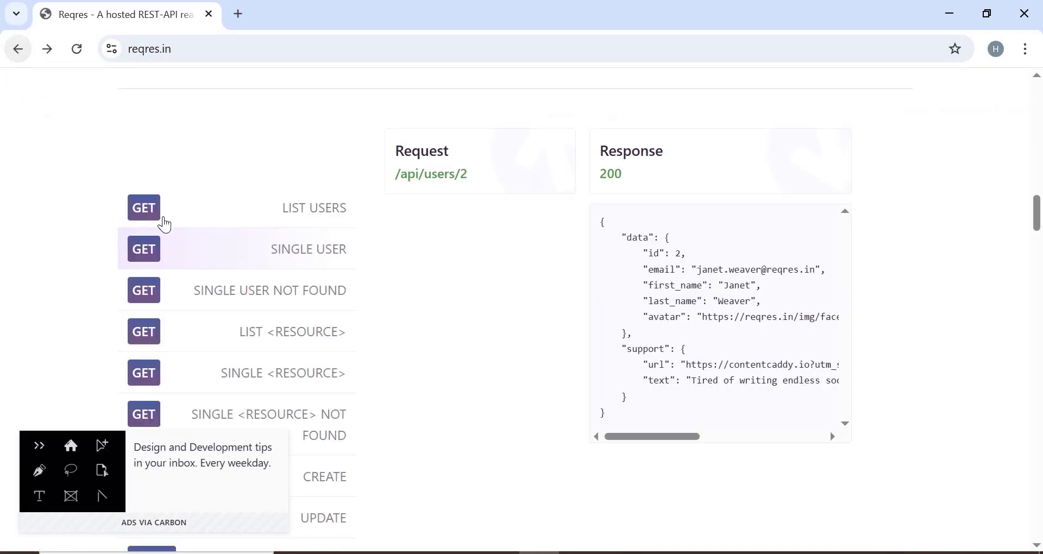
Open the raw response of the LIST USERS endpoint /api/users?page=2 and copy its address.
click(285, 215)
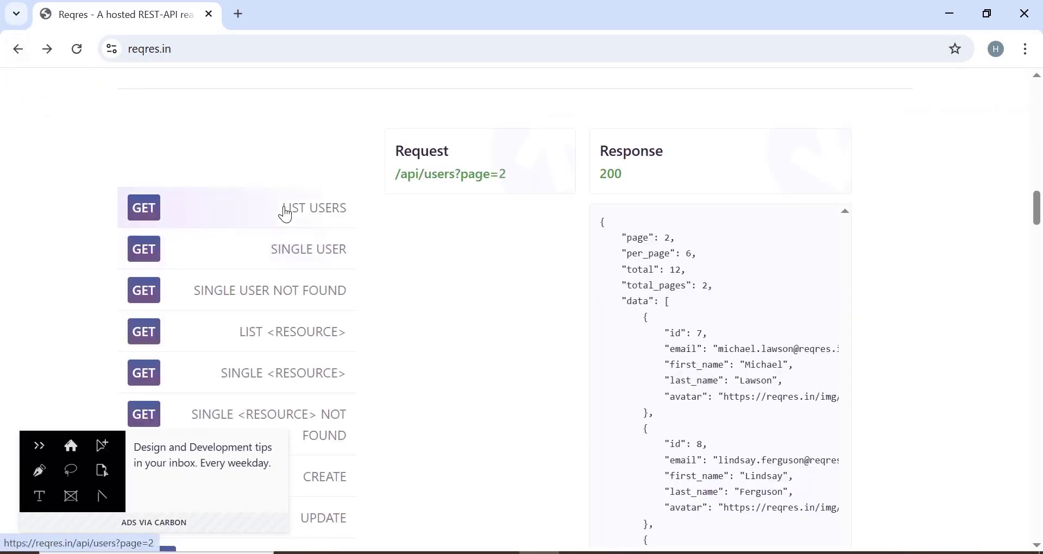
click(465, 175)
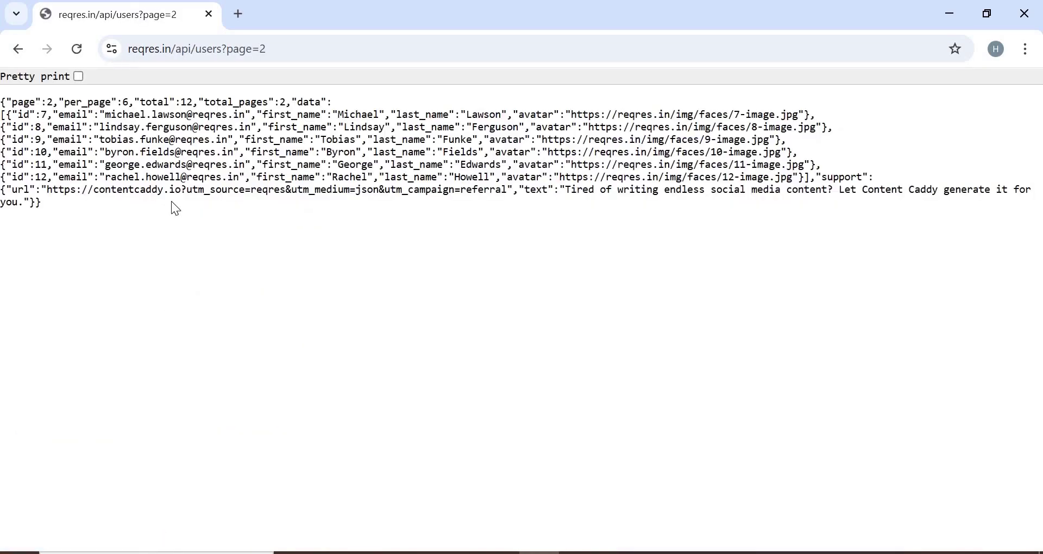
drag(5, 115, 41, 128)
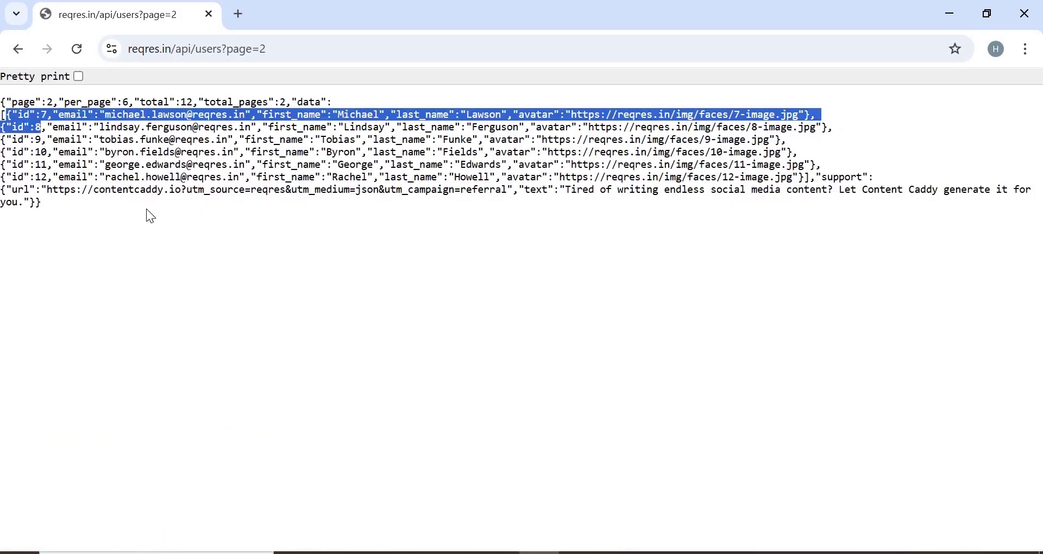
drag(151, 217, 160, 224)
click(292, 44)
key(ctrl+c)
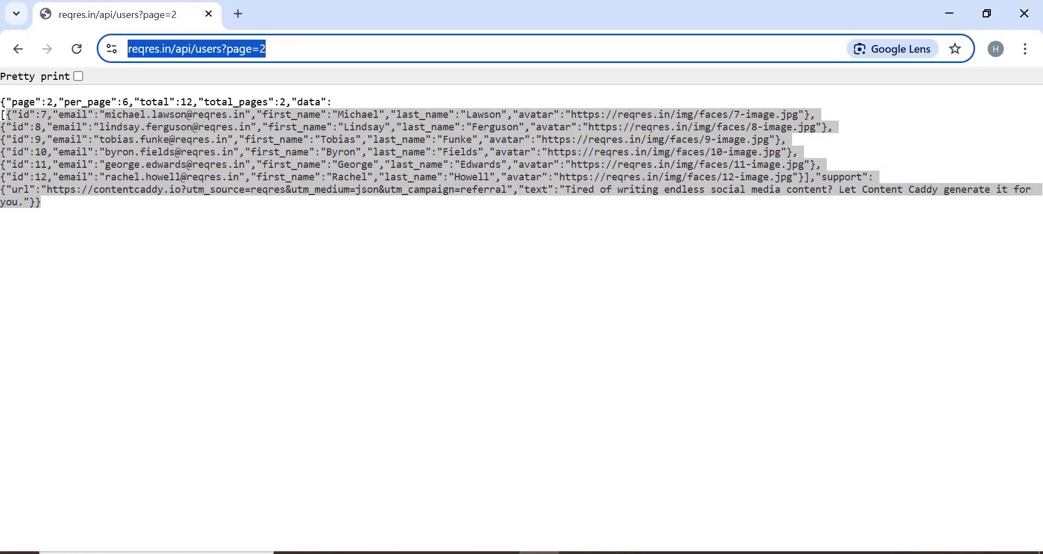
key(alt+Tab)
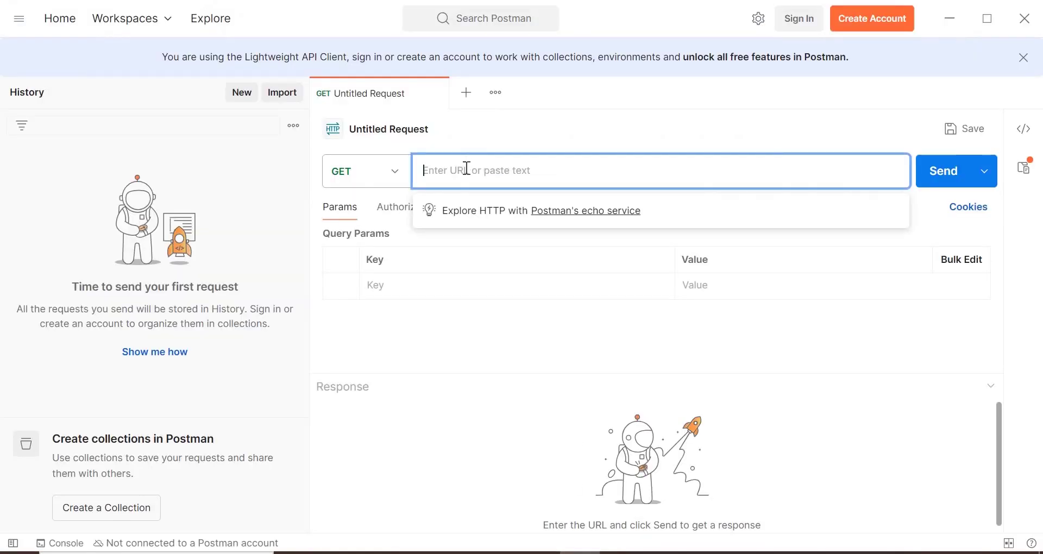
key(ctrl+v)
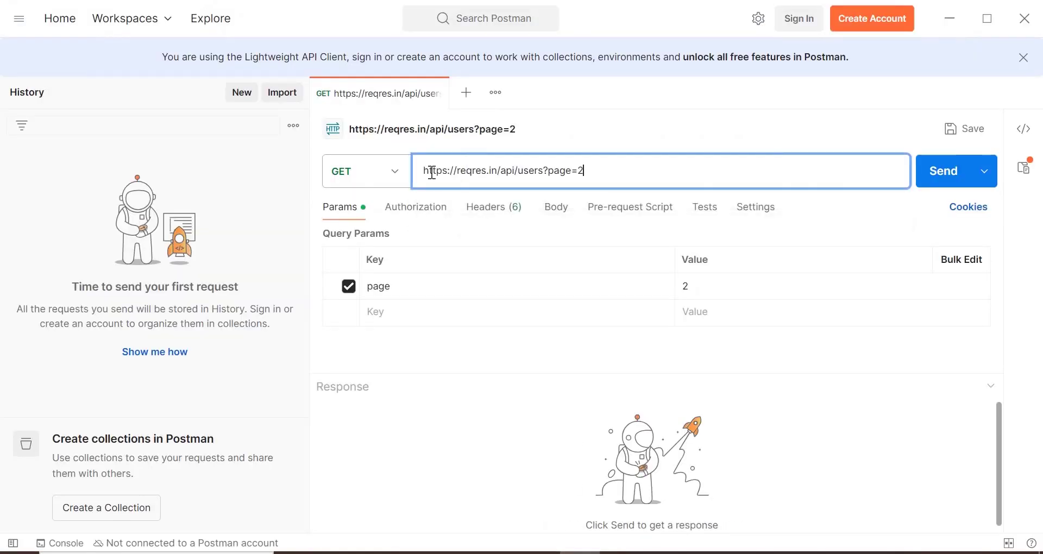
click(395, 176)
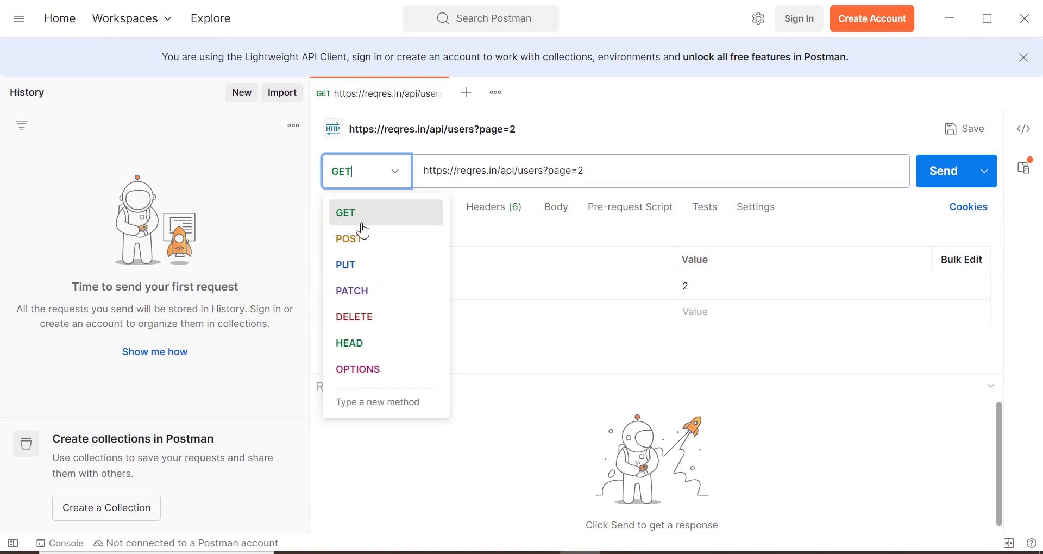
key(Escape)
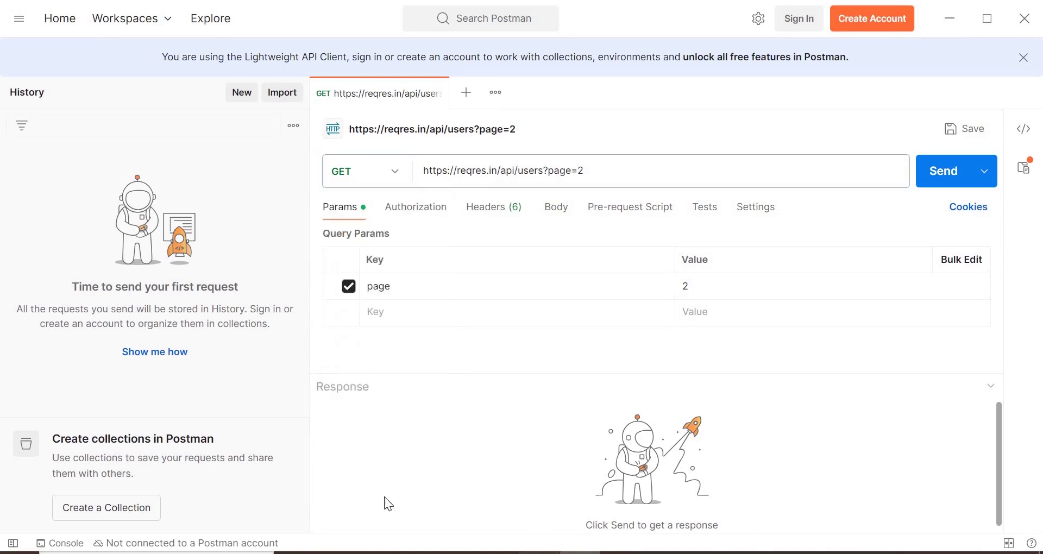
Return the browser to the Reqres endpoint list and send the GET request from Postman.
key(alt+Tab)
click(18, 50)
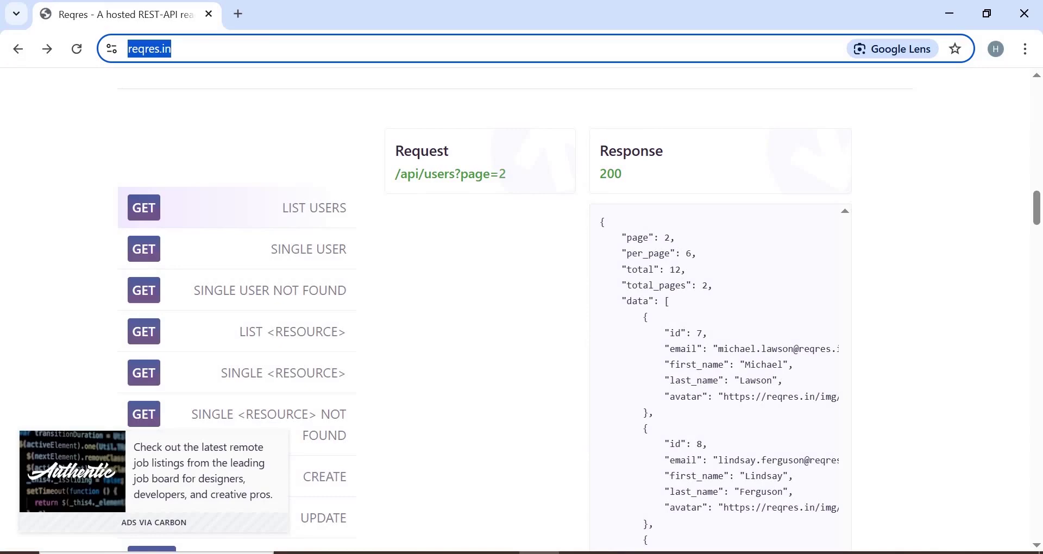
click(580, 553)
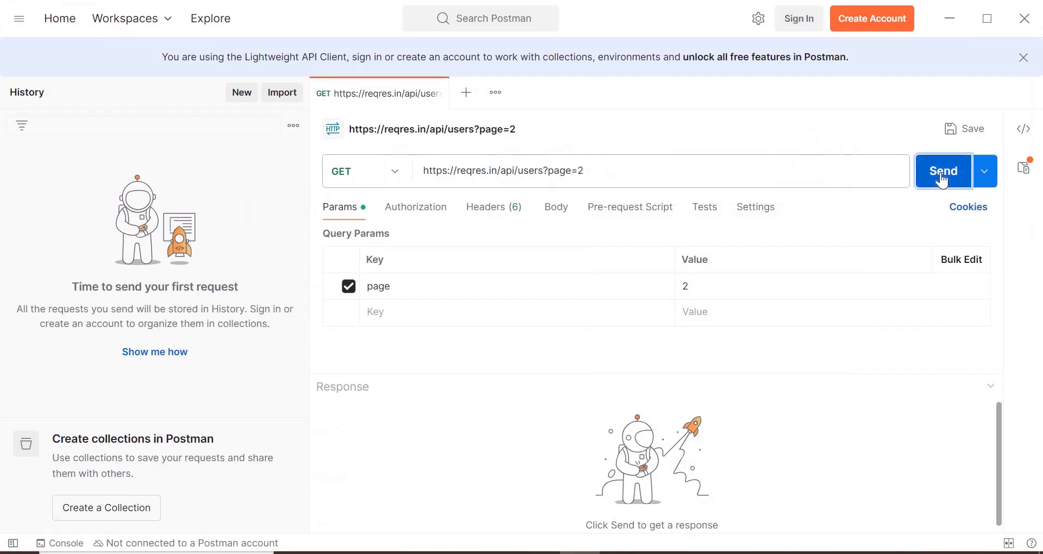
click(946, 172)
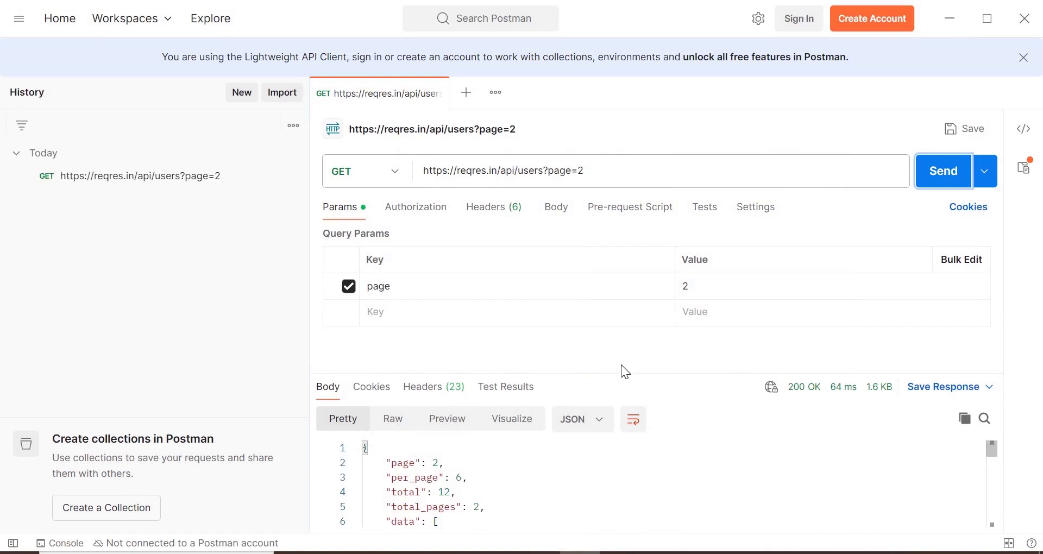
Enlarge the response pane and view the response body in Raw, Preview and Visualize formats.
drag(621, 373, 668, 289)
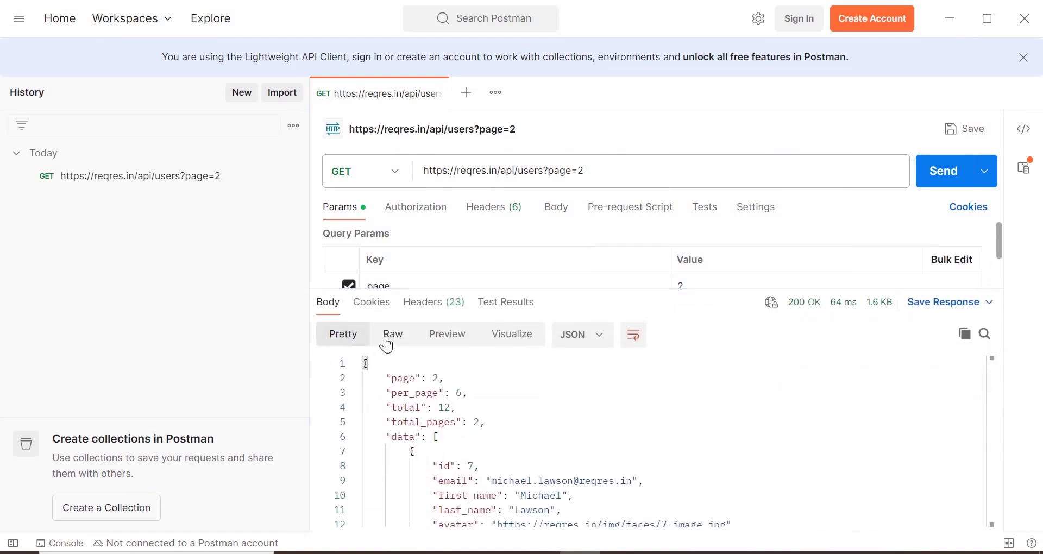
click(387, 343)
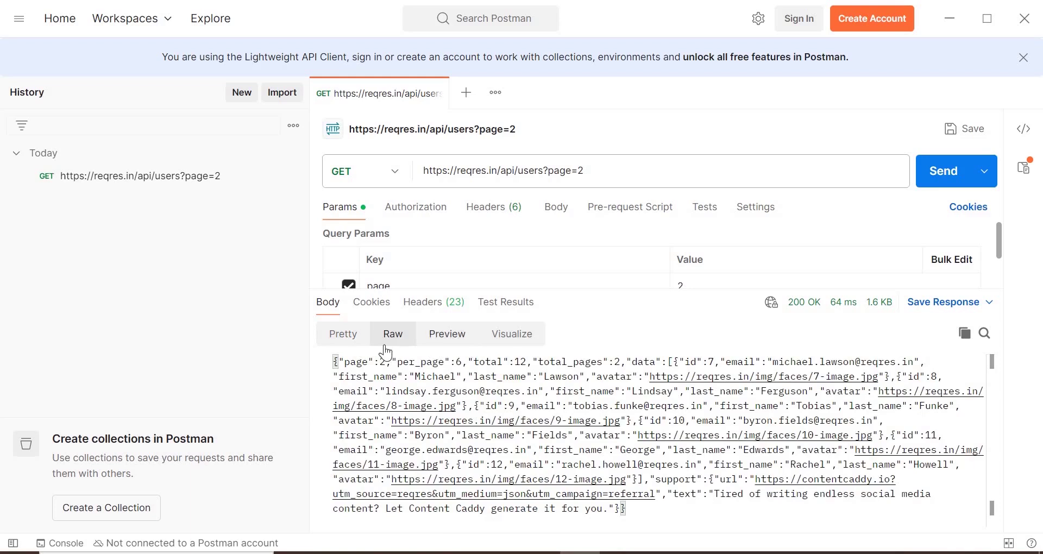
click(445, 342)
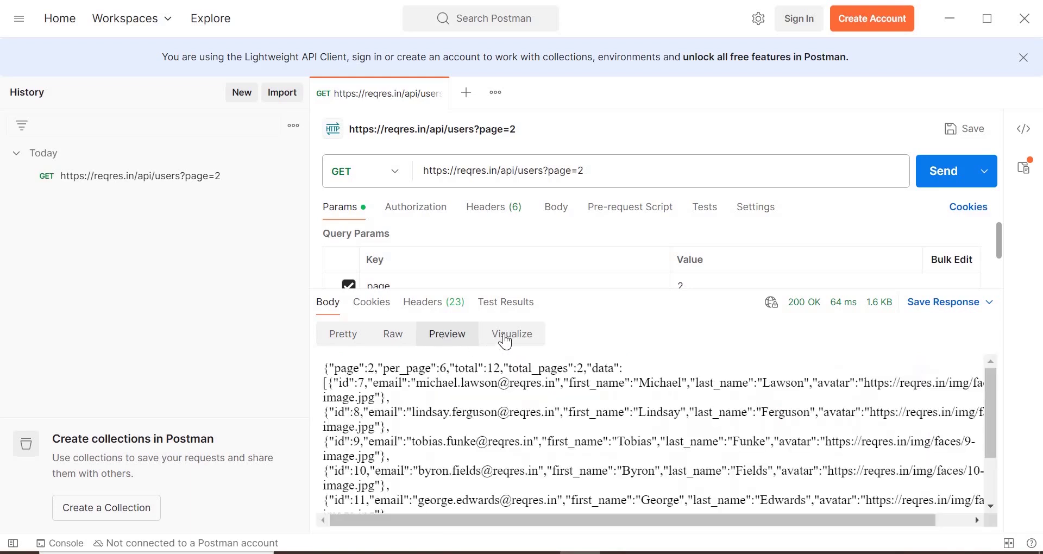
click(507, 341)
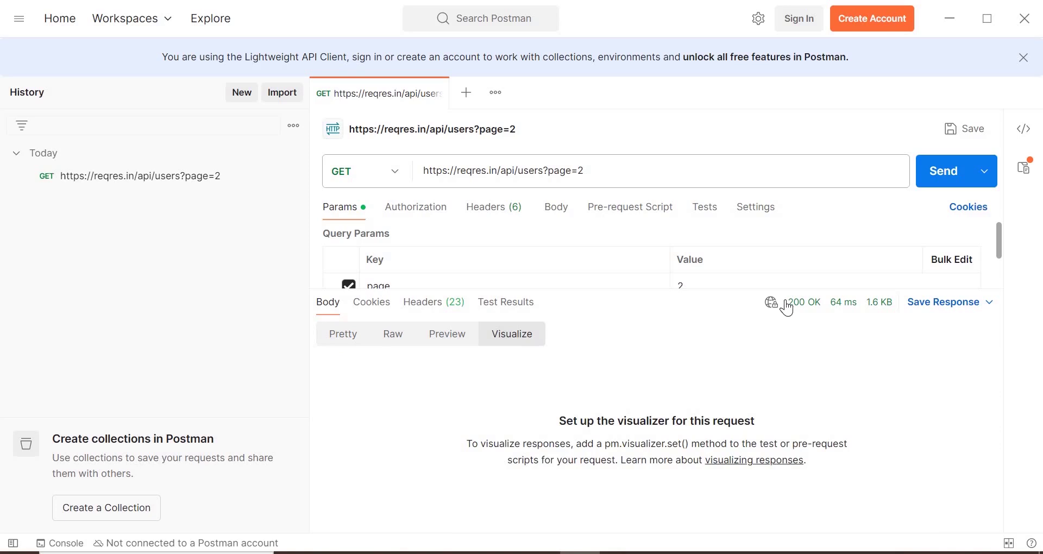
Inspect the response's status code, time breakdown and size.
mouse_move(786, 304)
mouse_move(830, 313)
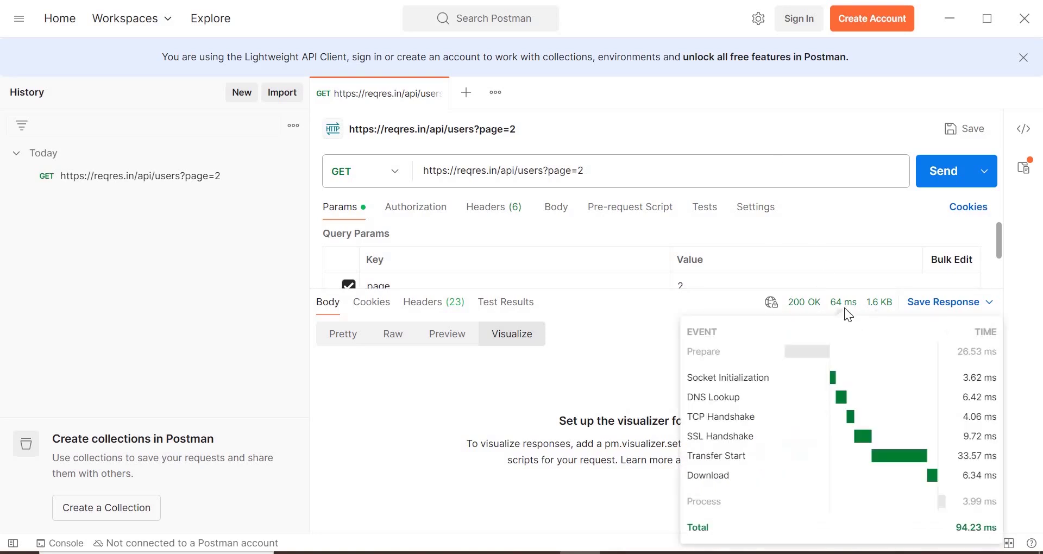
mouse_move(885, 310)
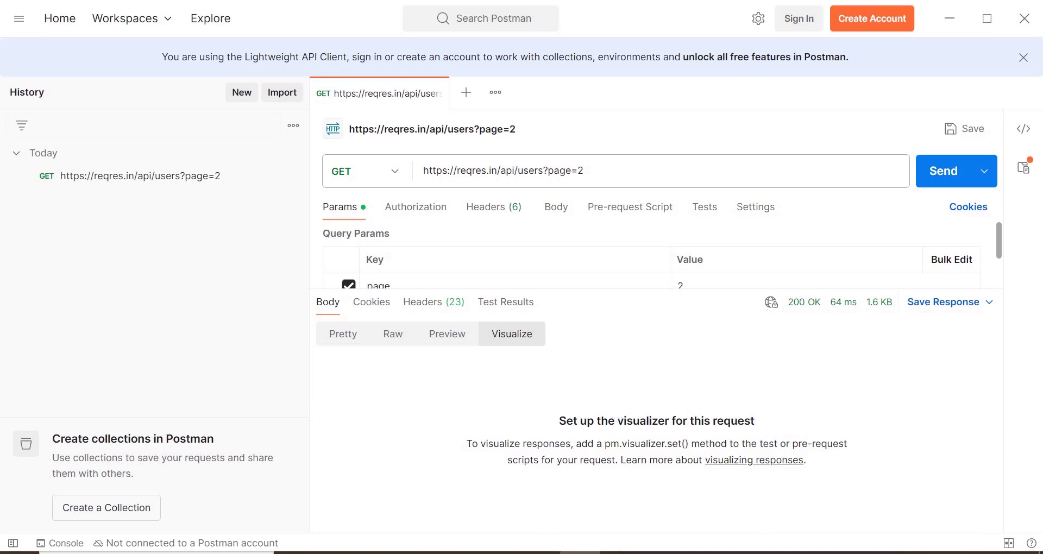
Switch to the Reqres page in the browser, open the raw SINGLE USER response at /api/users/2 and copy its address.
key(alt+Tab)
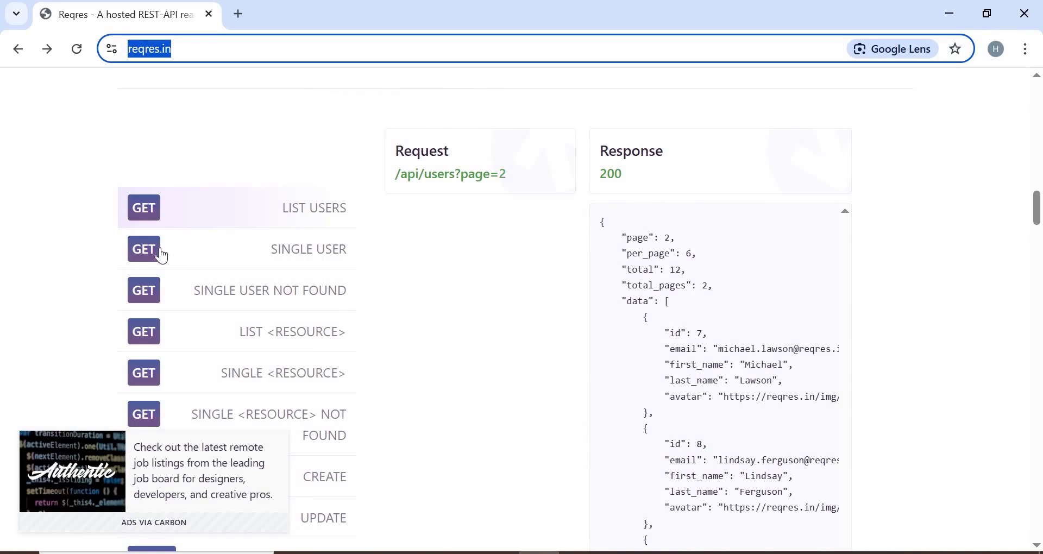
click(162, 255)
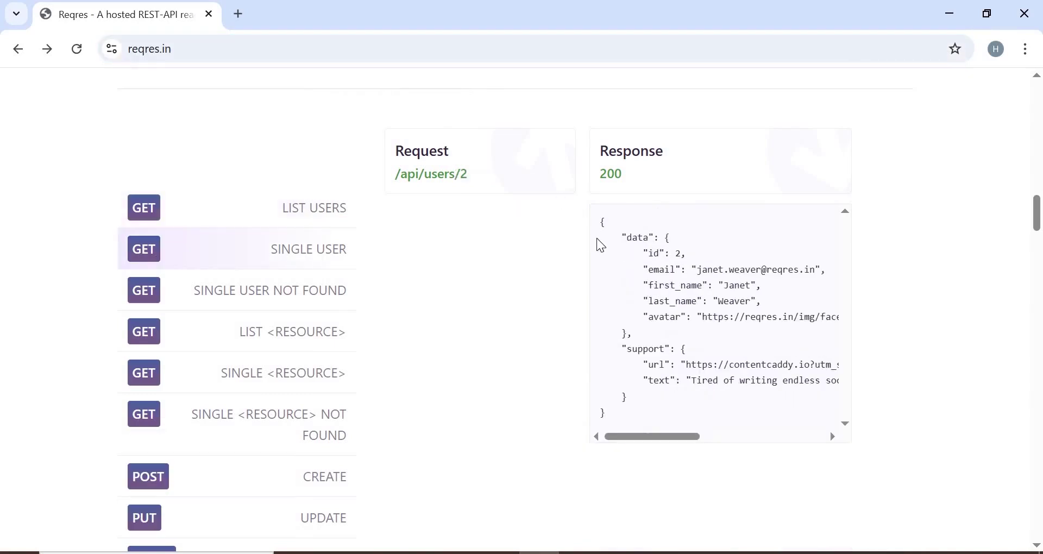
click(434, 176)
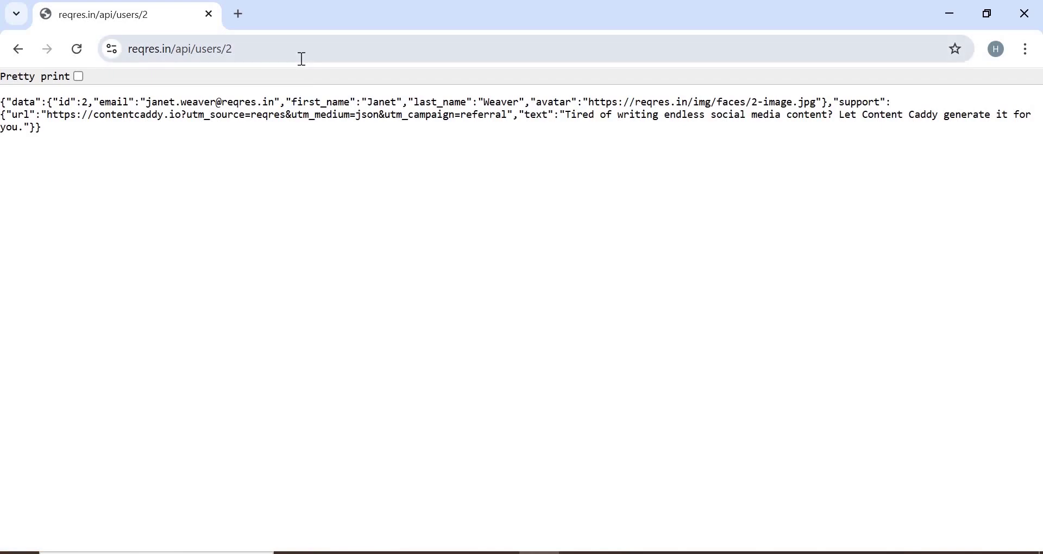
click(303, 59)
key(ctrl+c)
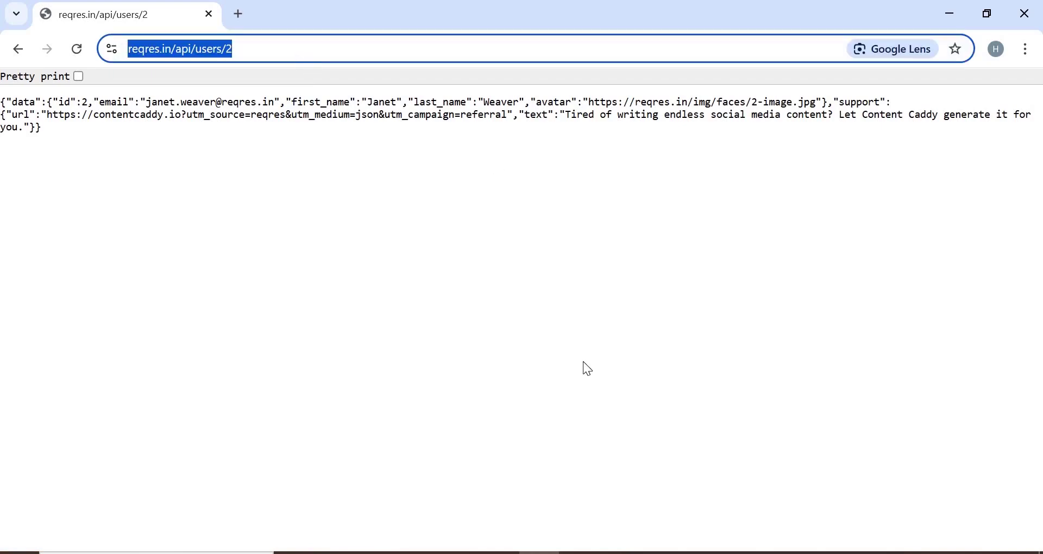
key(alt+Tab)
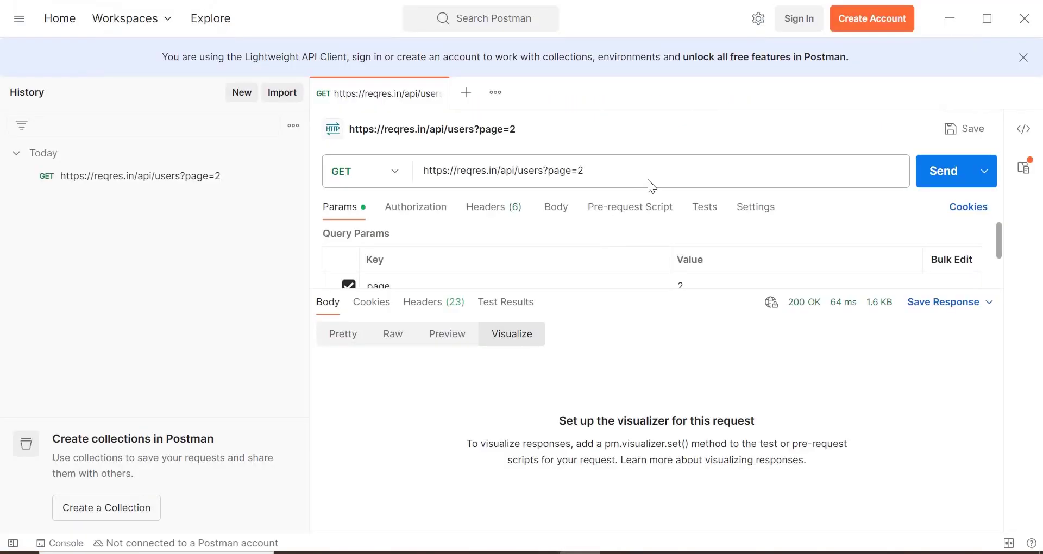
click(443, 171)
key(shift+End)
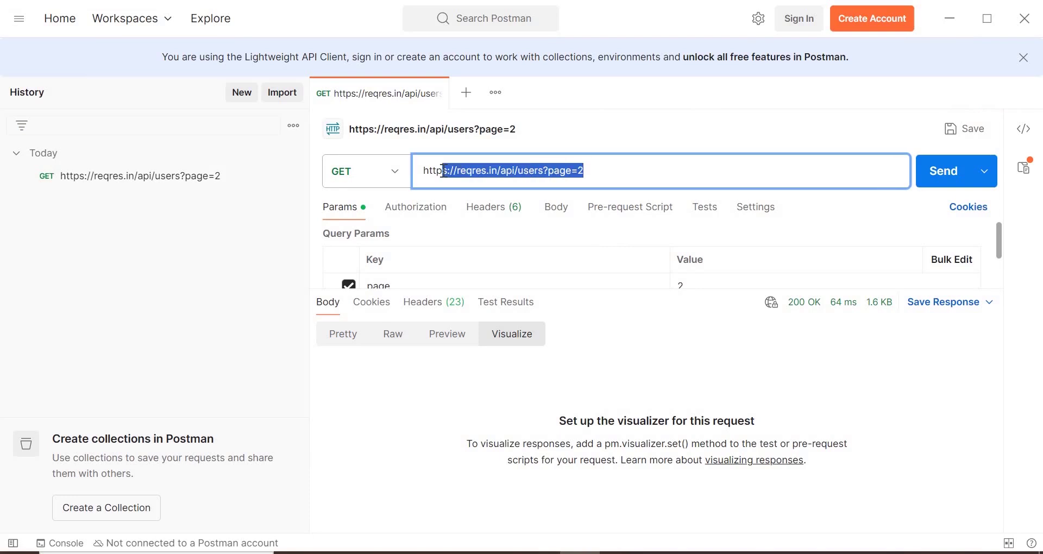
key(BackSpace)
key(BackSpace)
key(BackSpace)
key(BackSpace)
key(BackSpace)
key(ctrl+v)
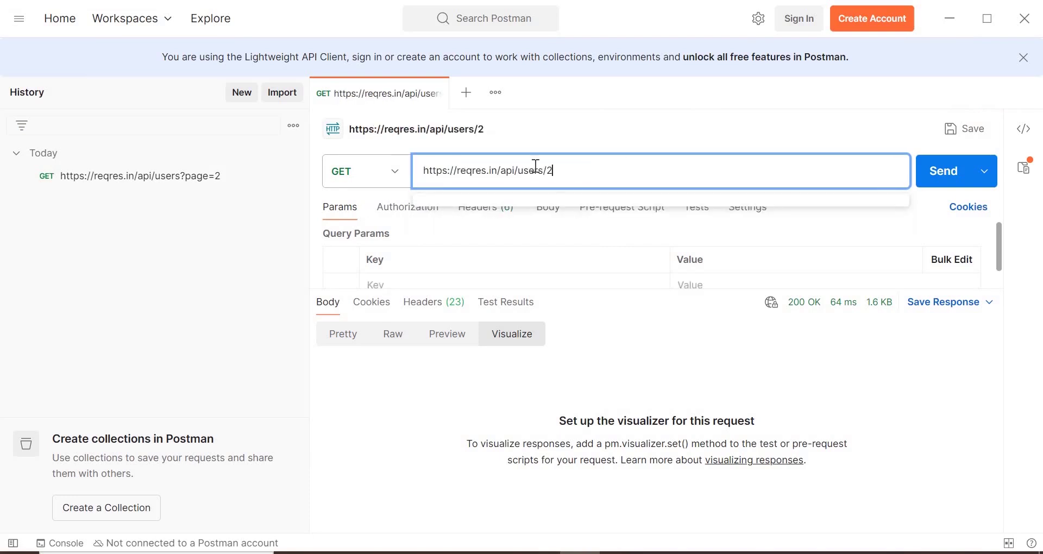
Send the GET request for /api/users/2, dismiss the feature tip and display the response body in Pretty format.
click(953, 181)
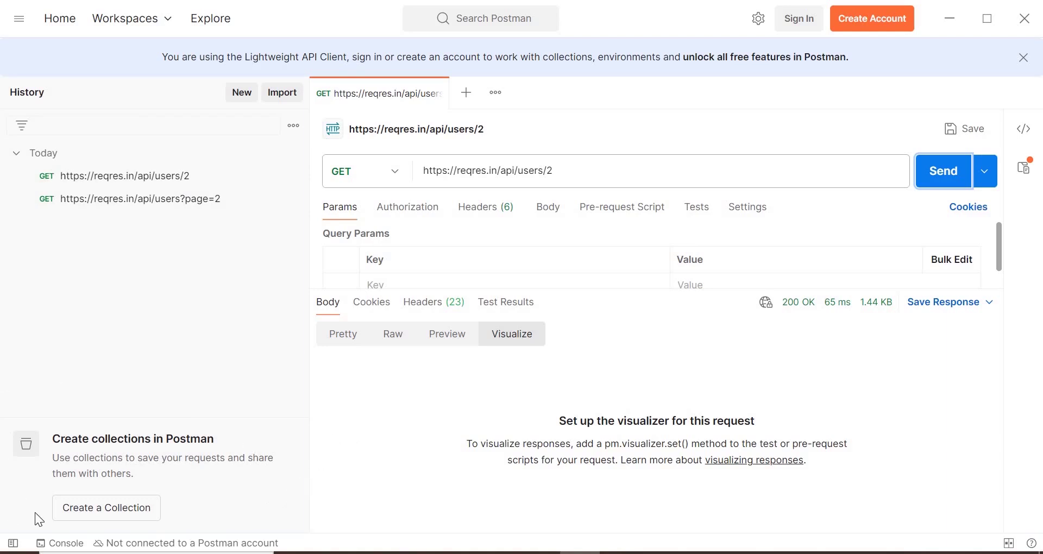
click(946, 173)
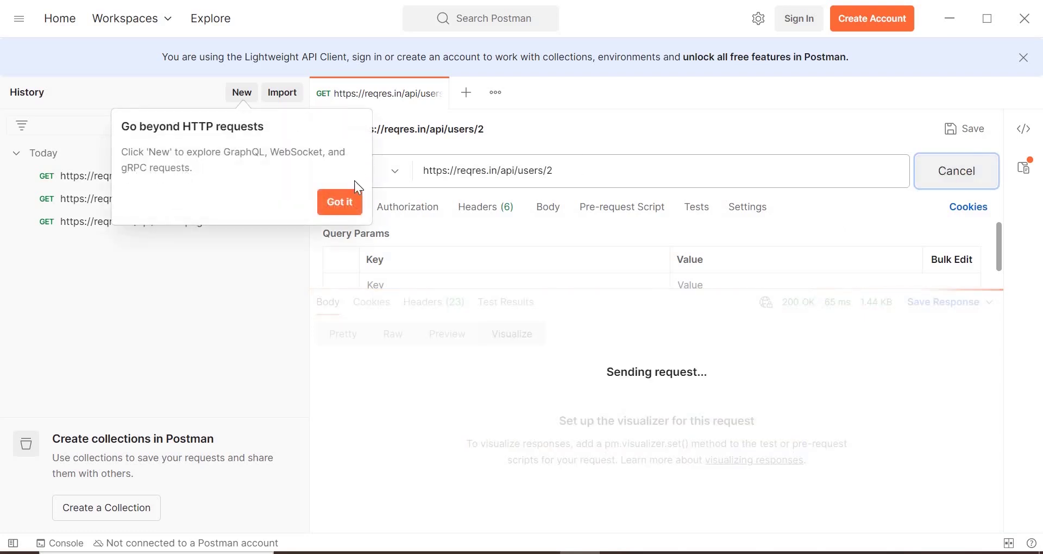
click(350, 204)
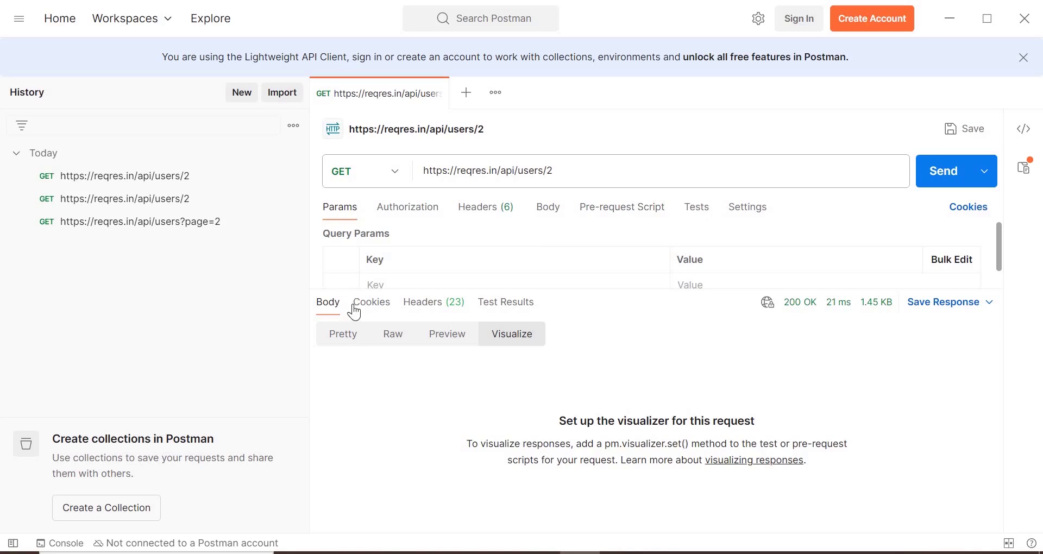
click(344, 333)
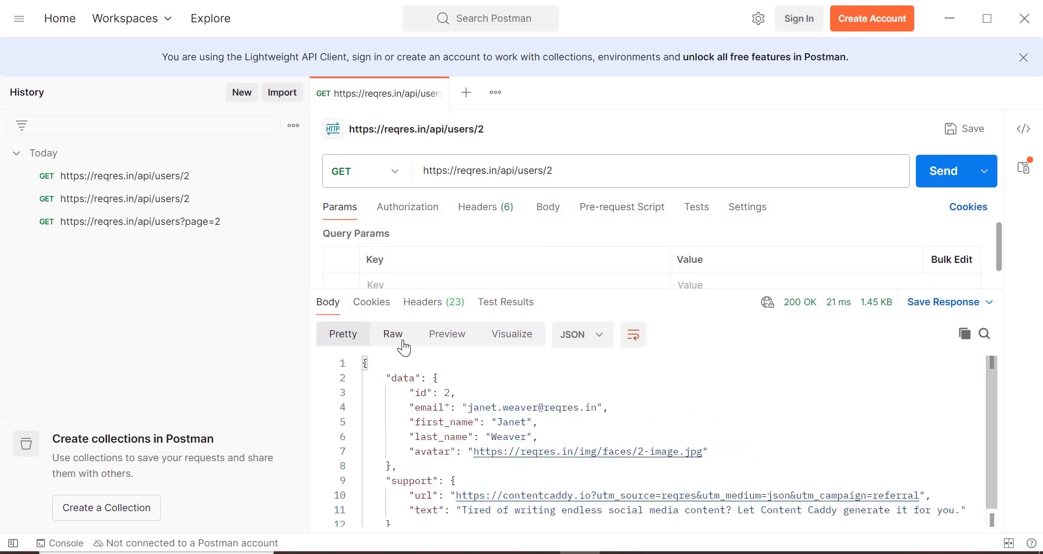
drag(405, 391, 474, 452)
click(578, 369)
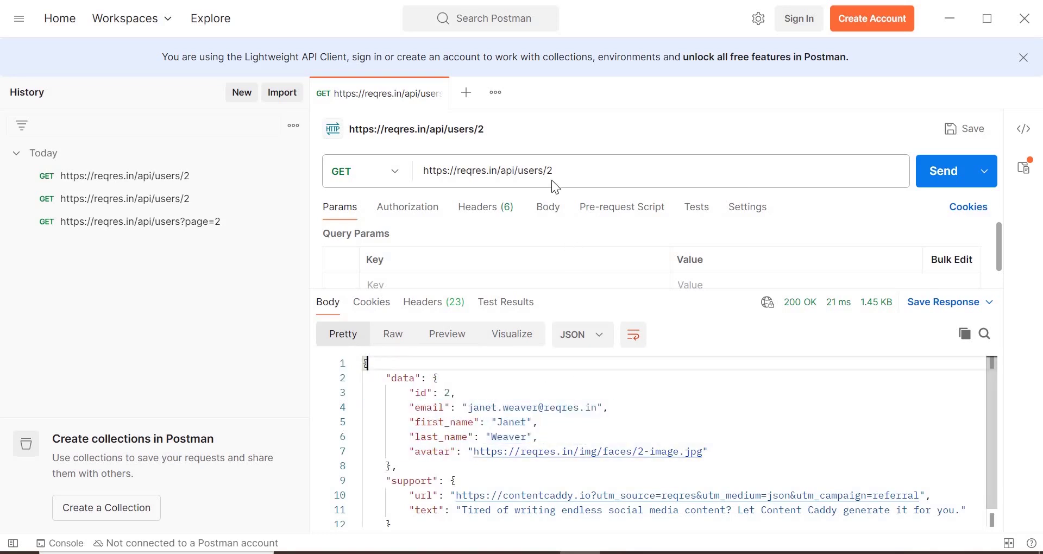
drag(548, 175, 557, 179)
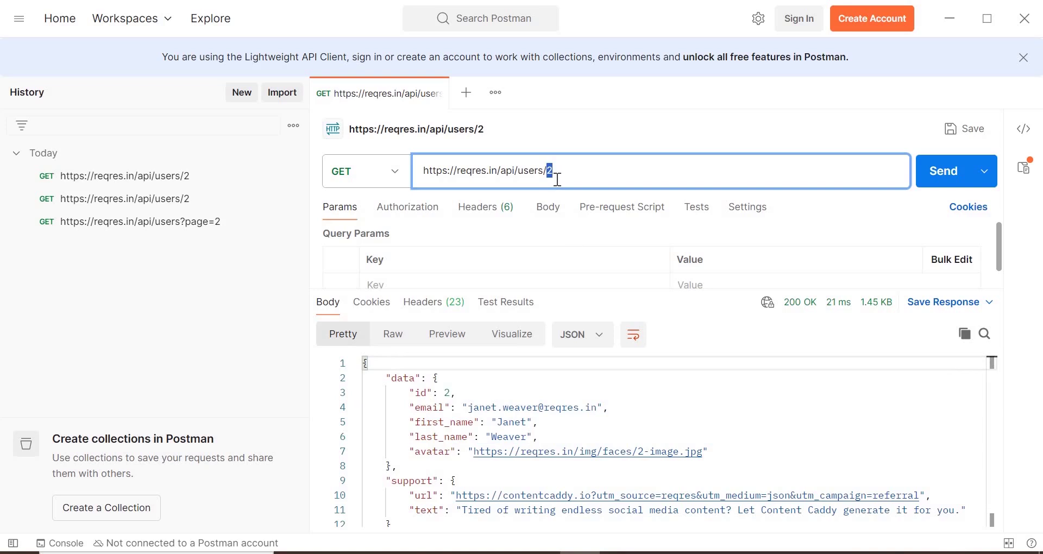
text(3)
click(942, 182)
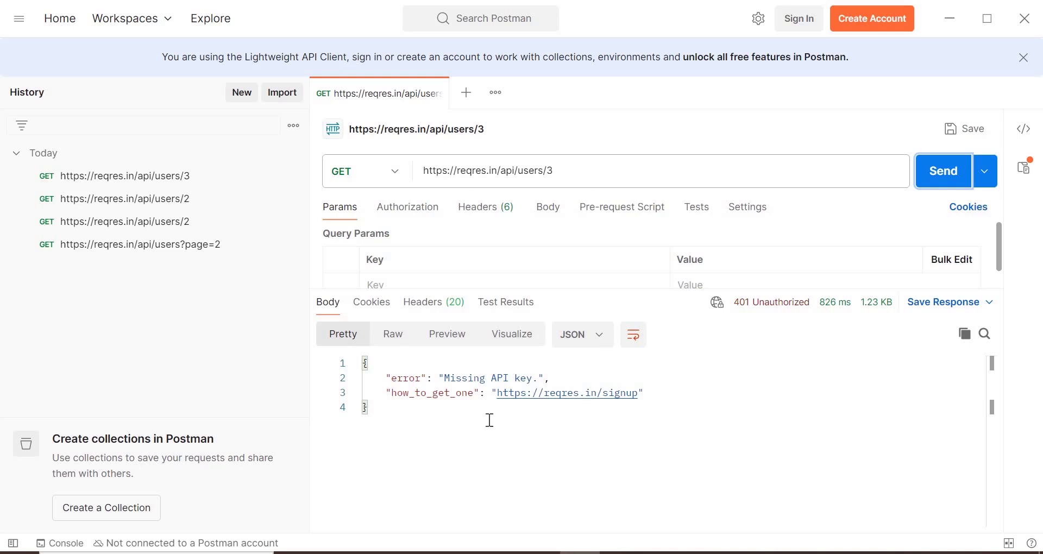
right_click(559, 400)
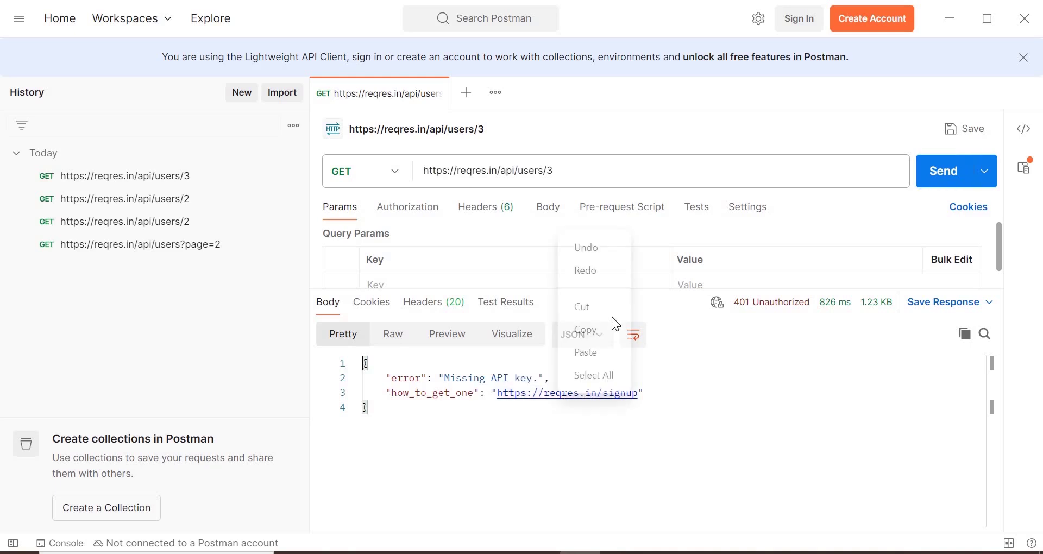
click(552, 489)
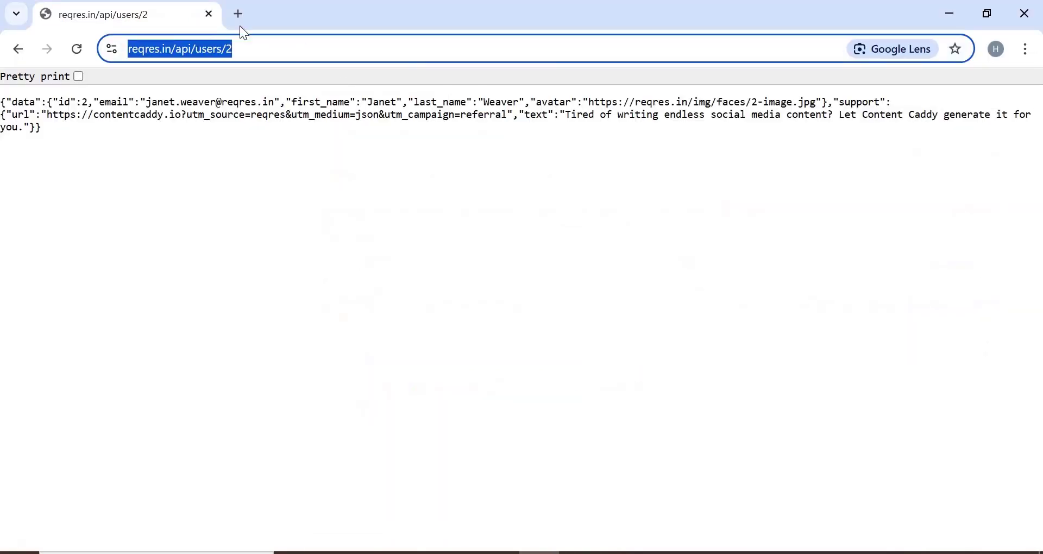
click(240, 19)
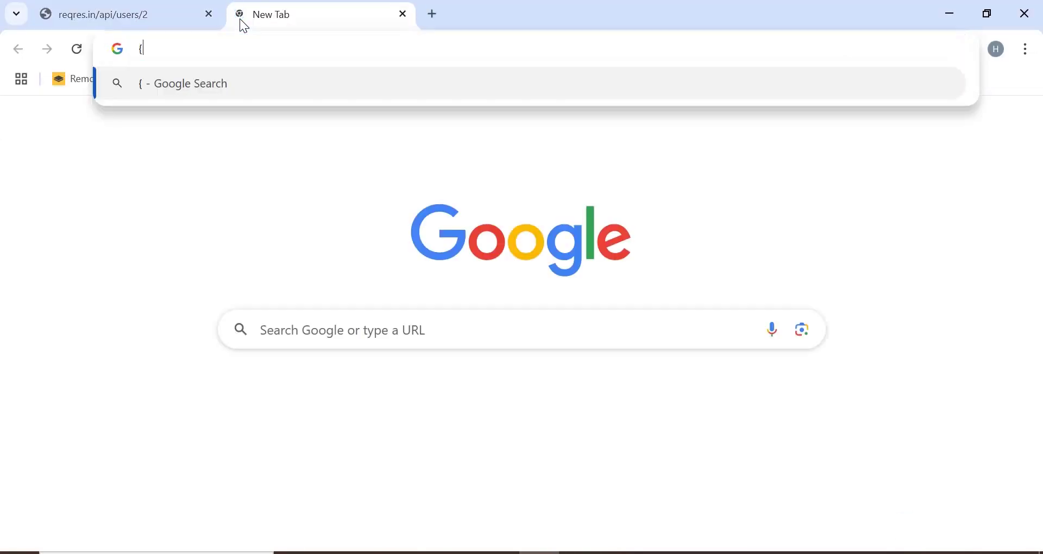
text({)
key(BackSpace)
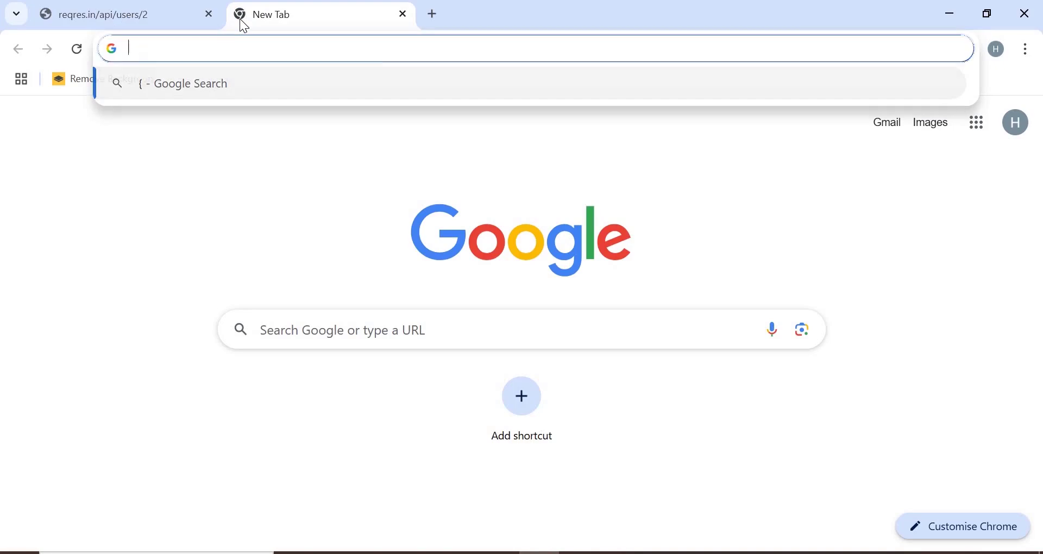
text({)
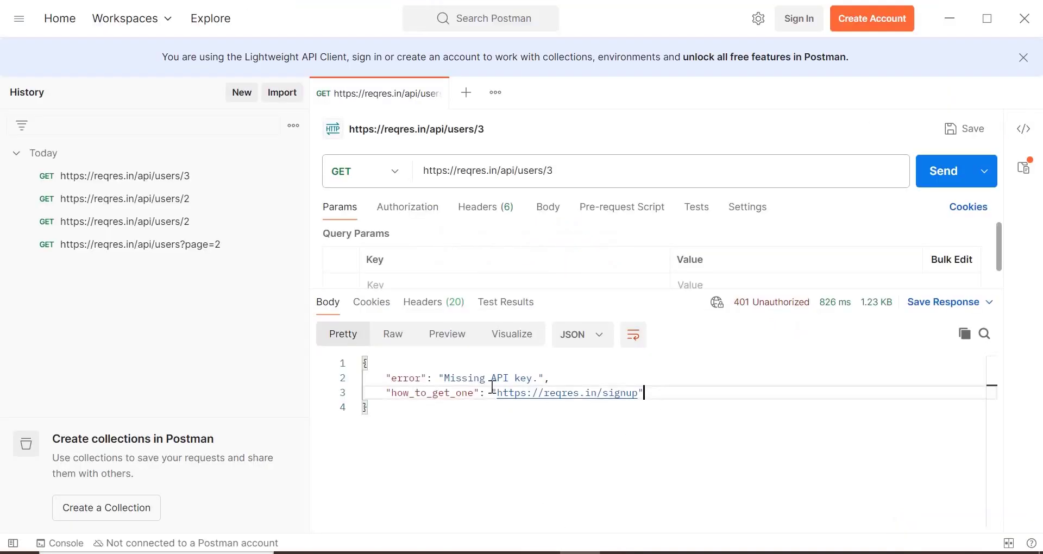
drag(646, 393, 498, 392)
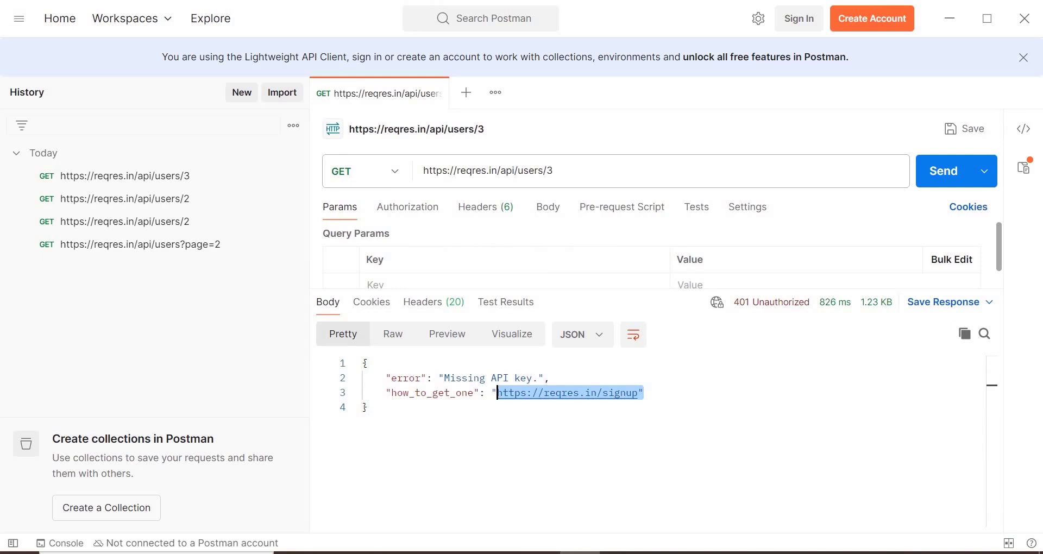
click(468, 172)
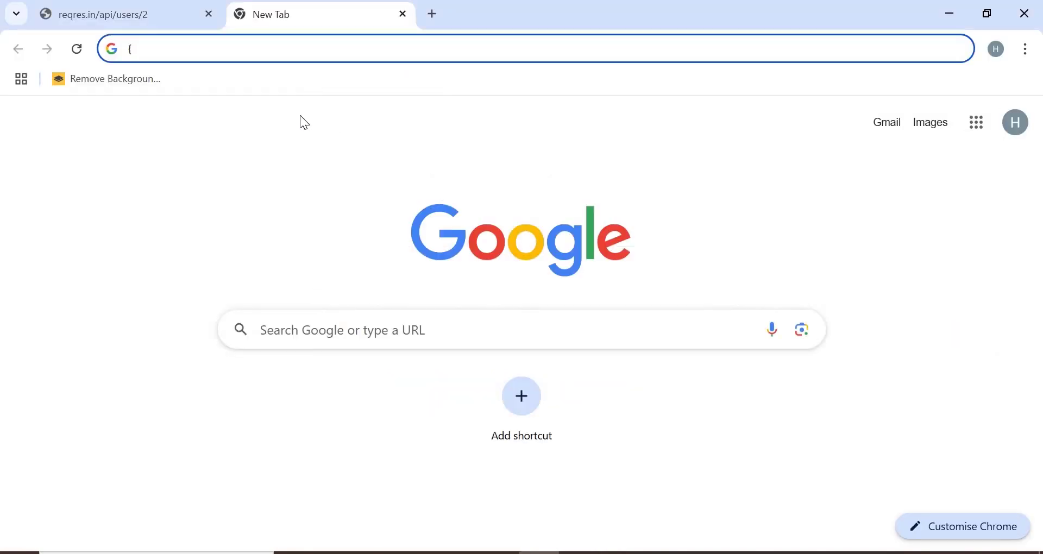
key(ctrl+v)
key(BackSpace)
key(Return)
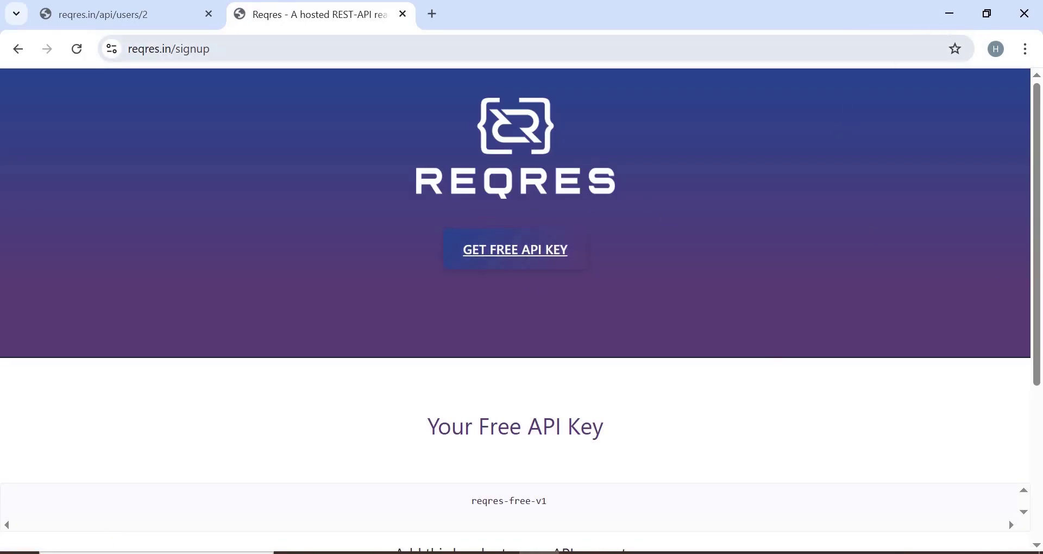
Return to Postman, resend the GET request with user ID 2 in the URL and highlight the data object in the response.
click(950, 15)
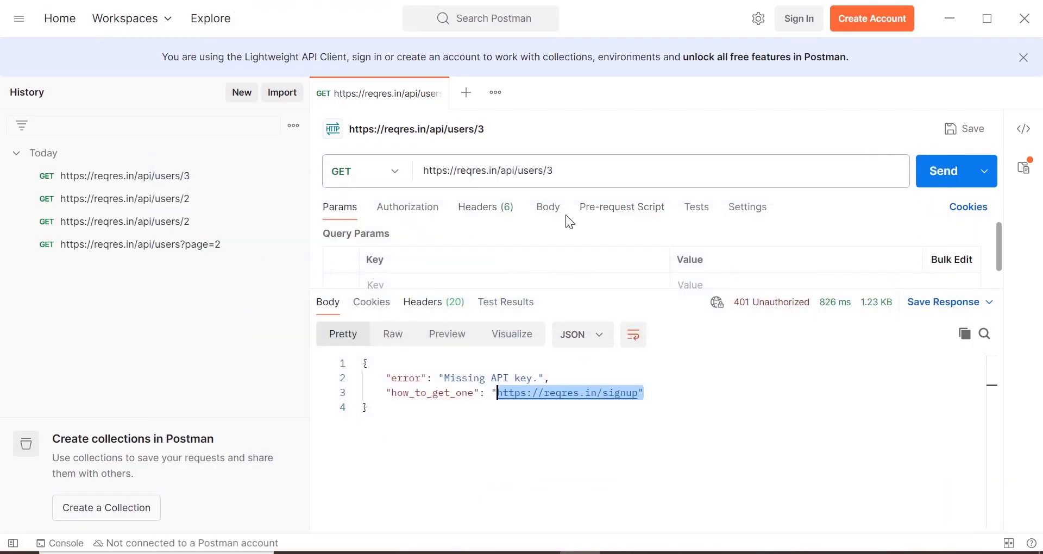
click(568, 171)
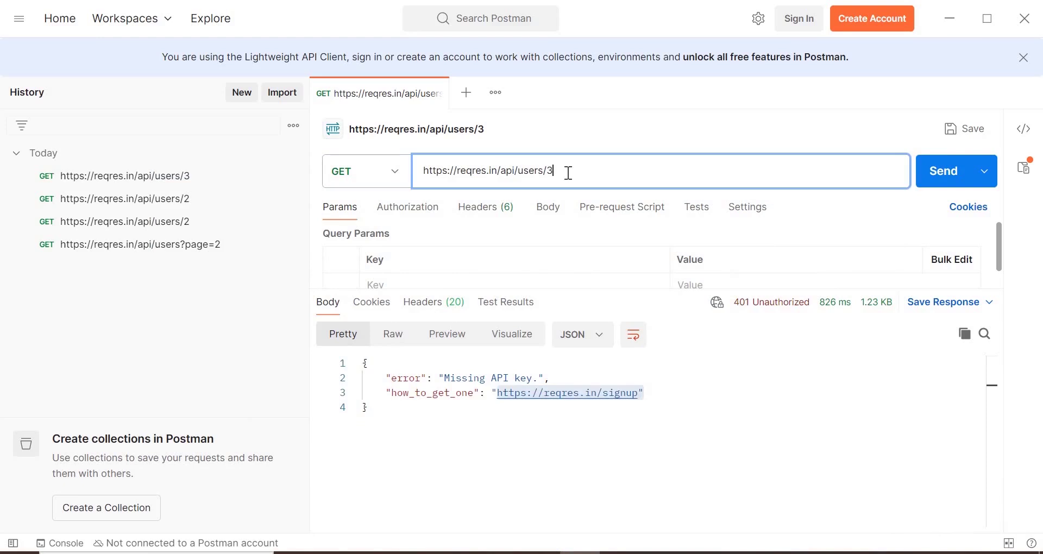
key(BackSpace)
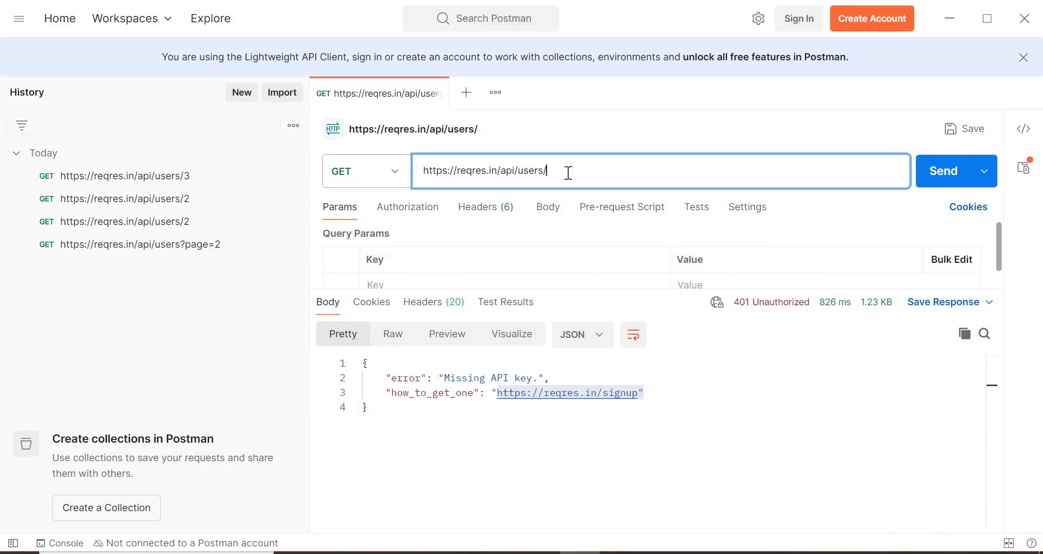
text(2)
click(946, 188)
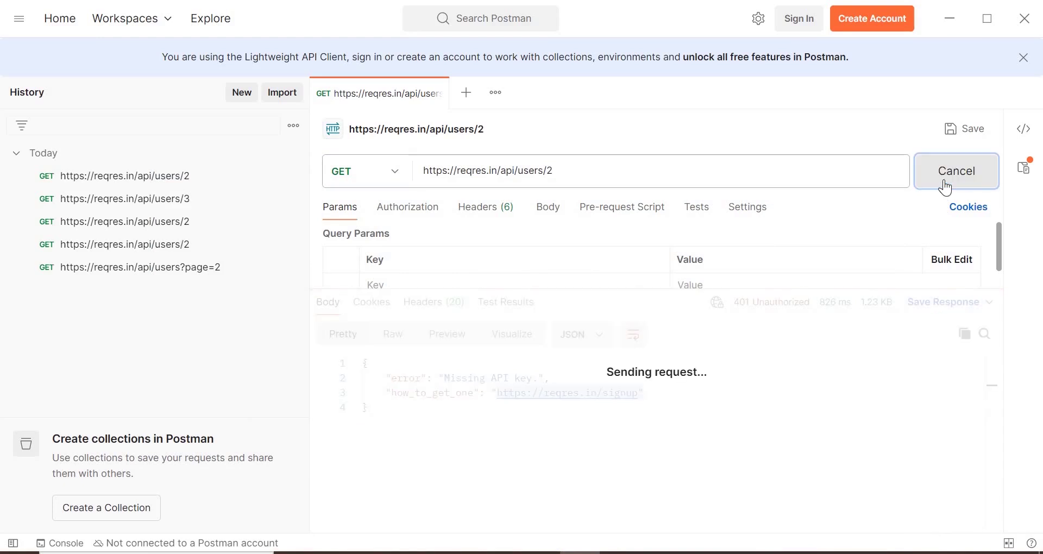
drag(393, 377, 433, 393)
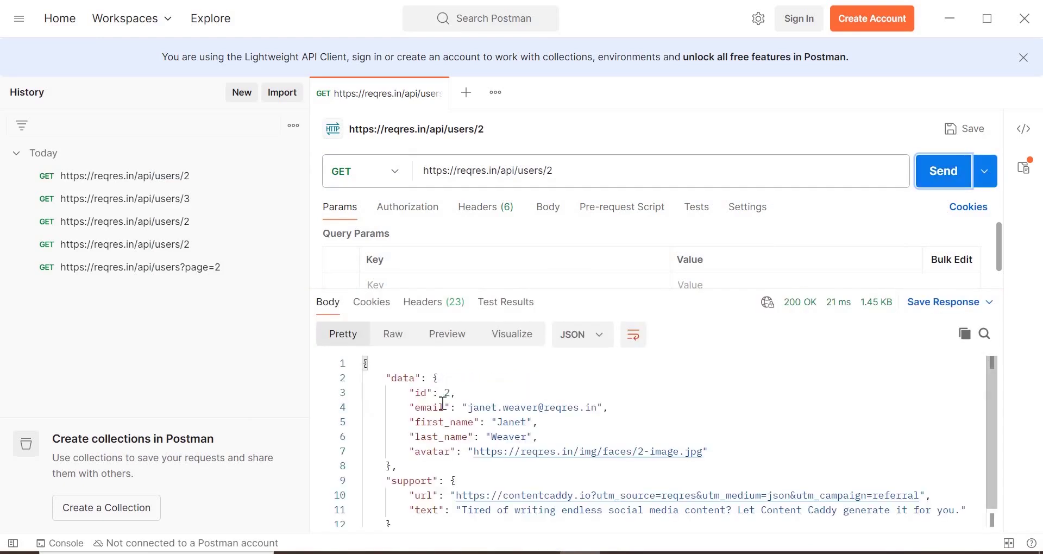
drag(557, 452, 728, 460)
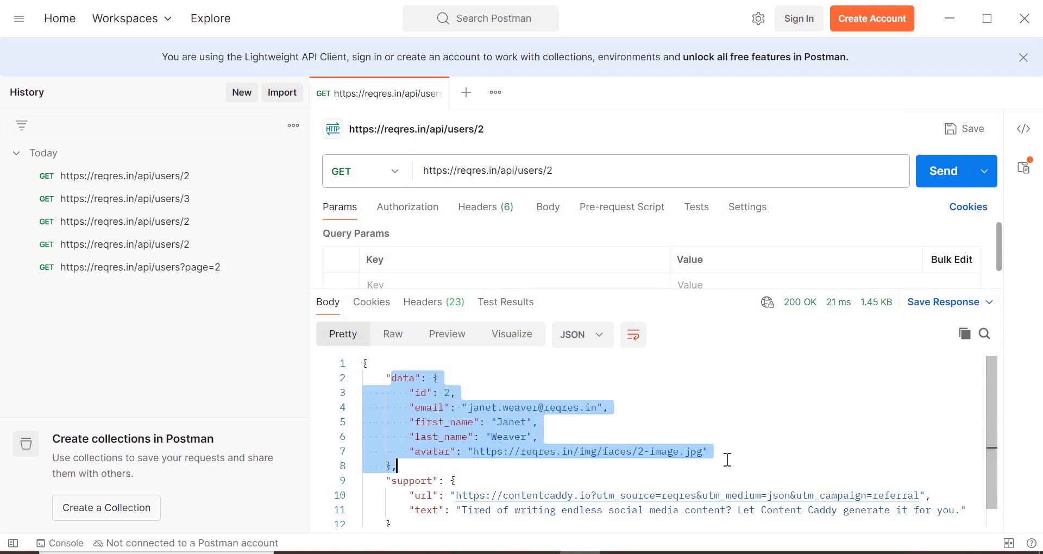